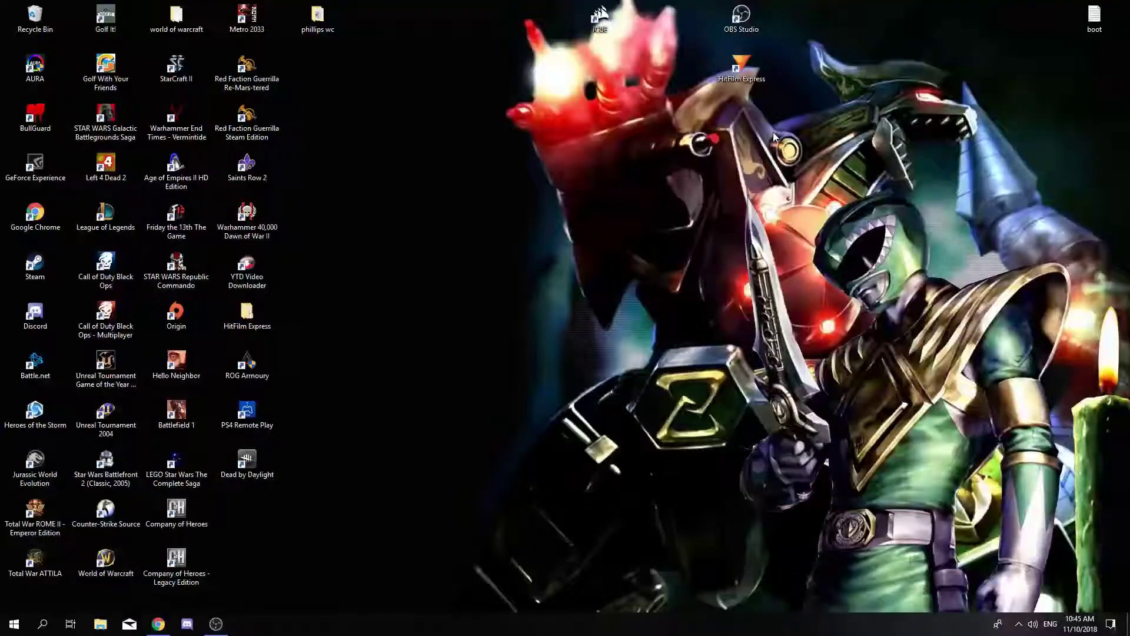
- Install The Rise of the Witch-king from the DVD drive's AutoPlay program and finish setup with the launch option selected
key("super+e")
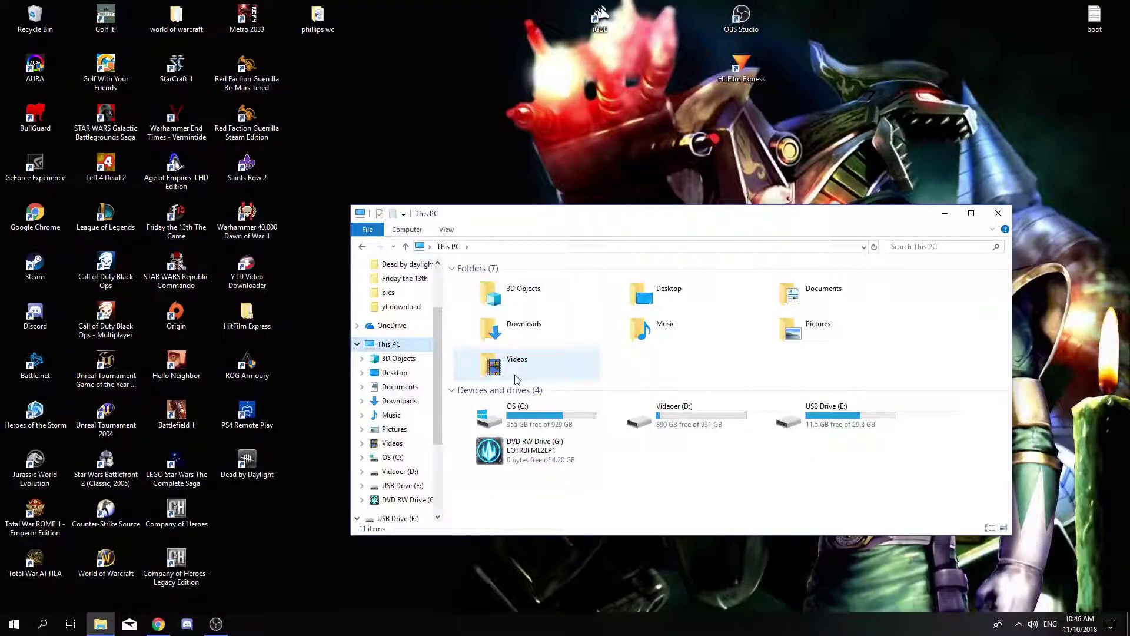
right_click(549, 450)
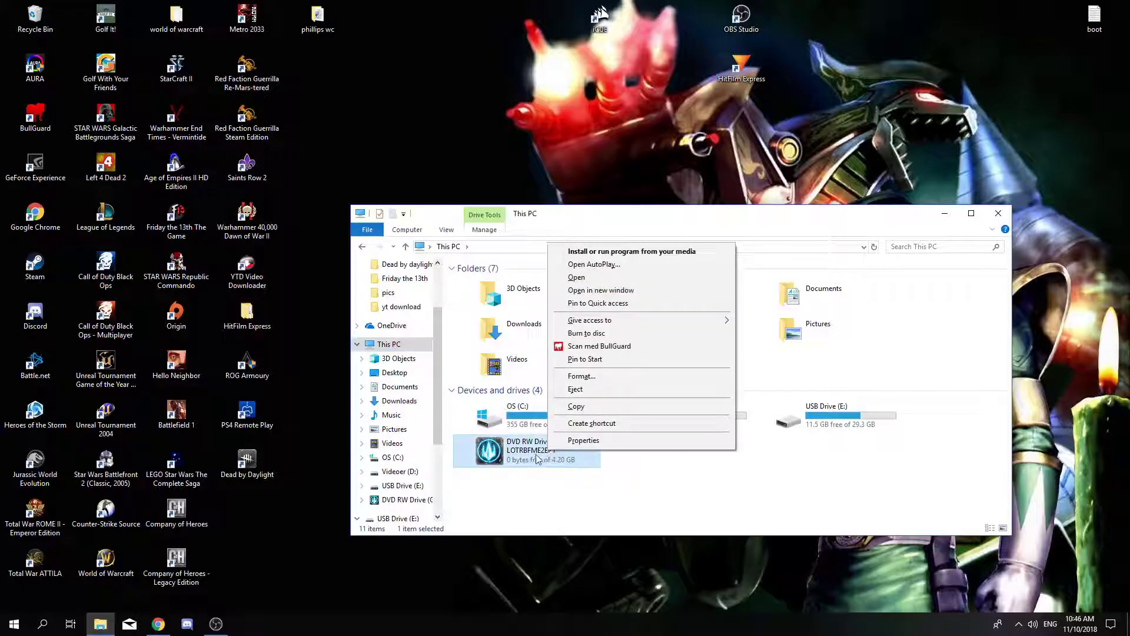
left_click(631, 264)
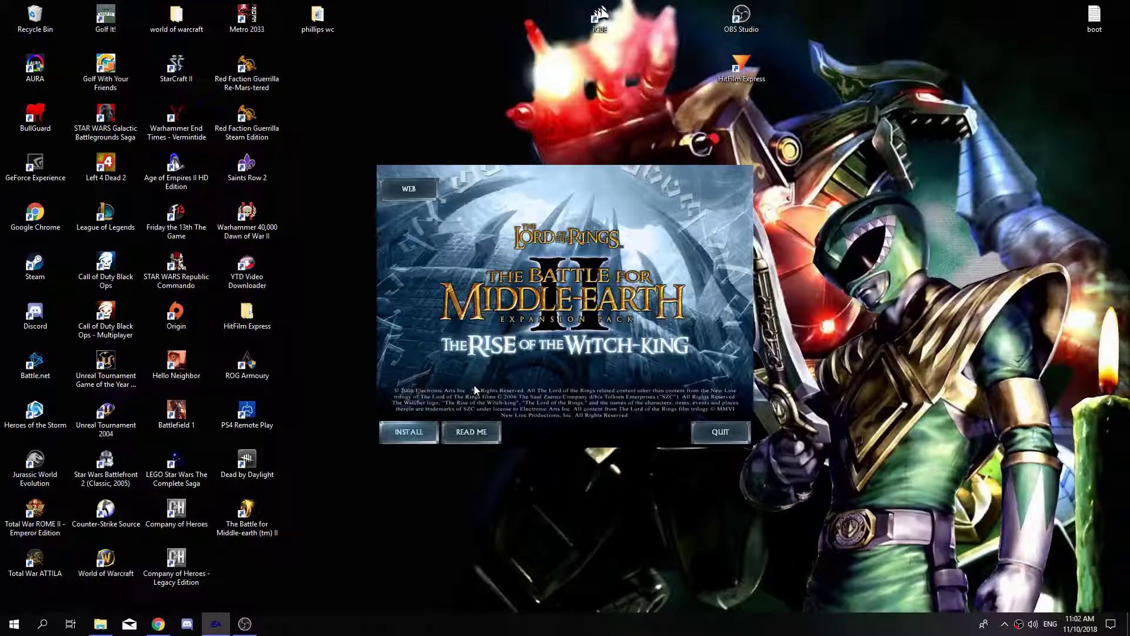
left_click(415, 438)
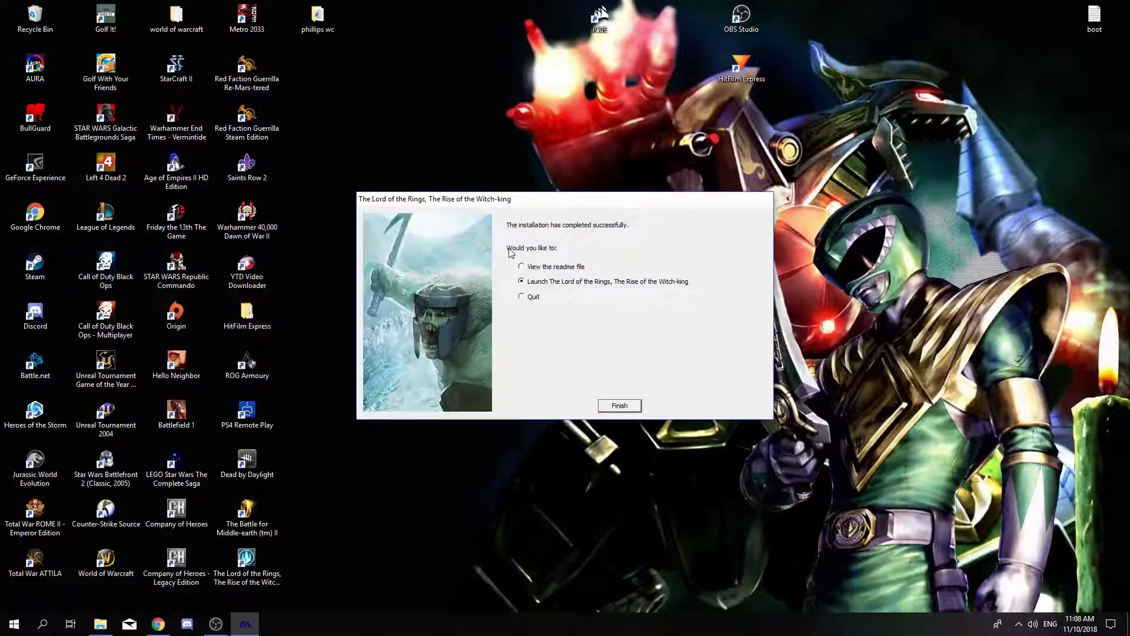
left_click(619, 405)
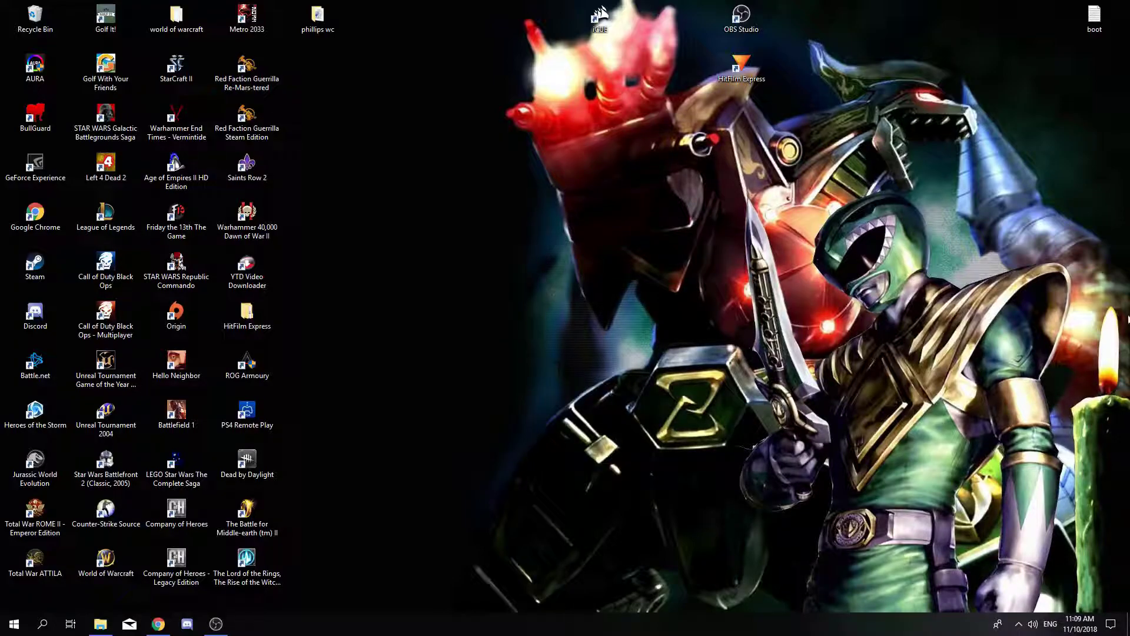
- Try to launch The Rise of the Witch-king as administrator, through the DVD's AutoRun program, and directly from its desktop shortcut
right_click(259, 563)
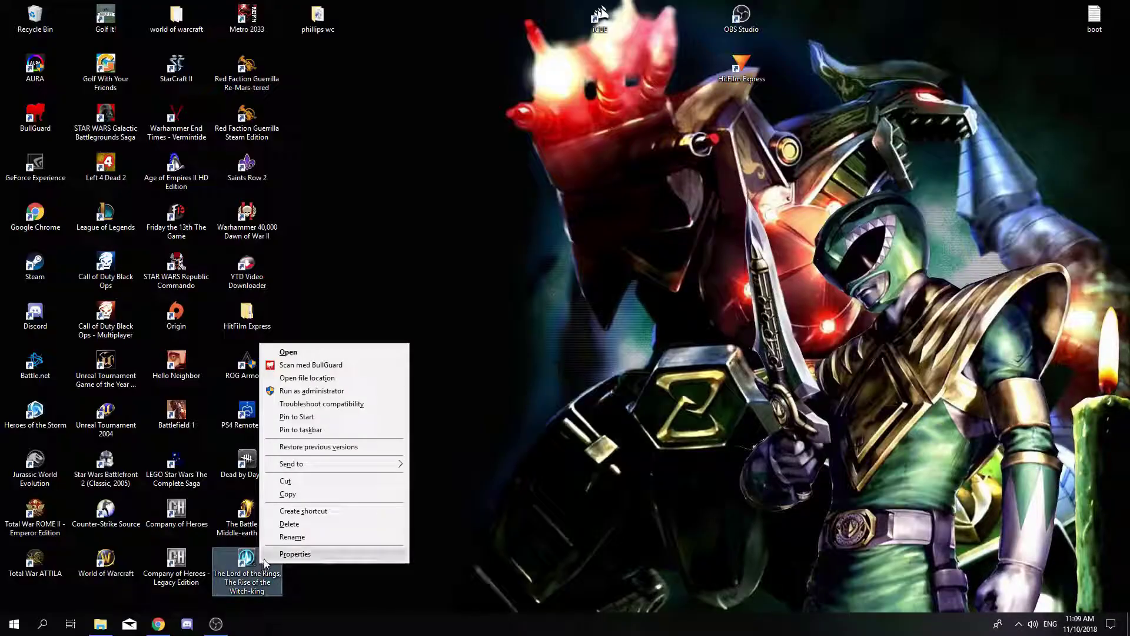
left_click(334, 392)
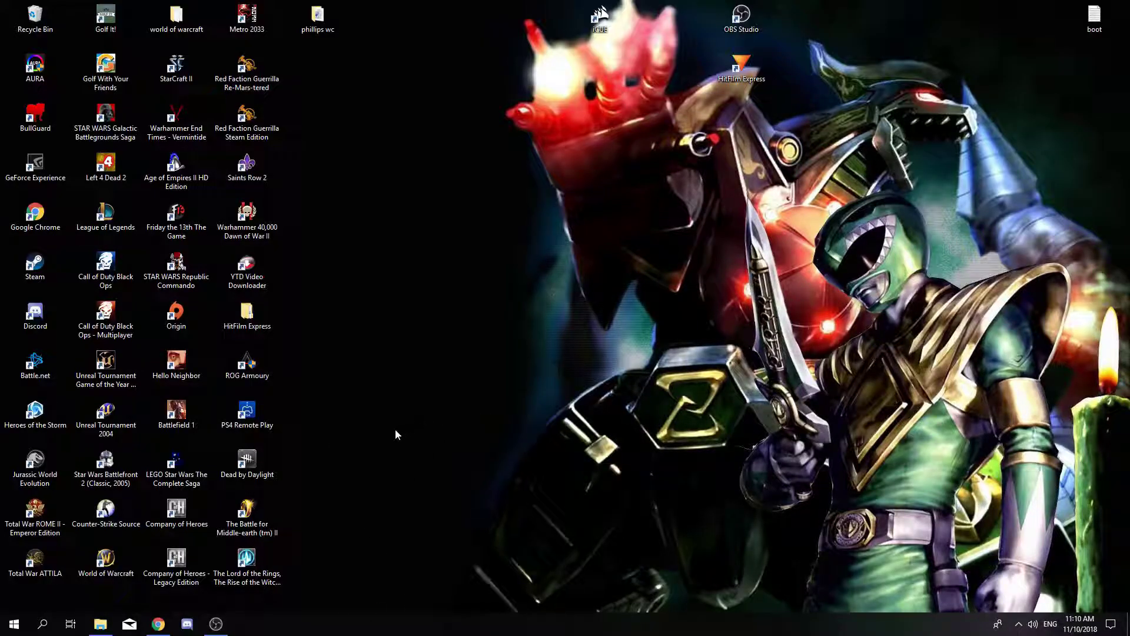
left_click(100, 624)
double_click(518, 448)
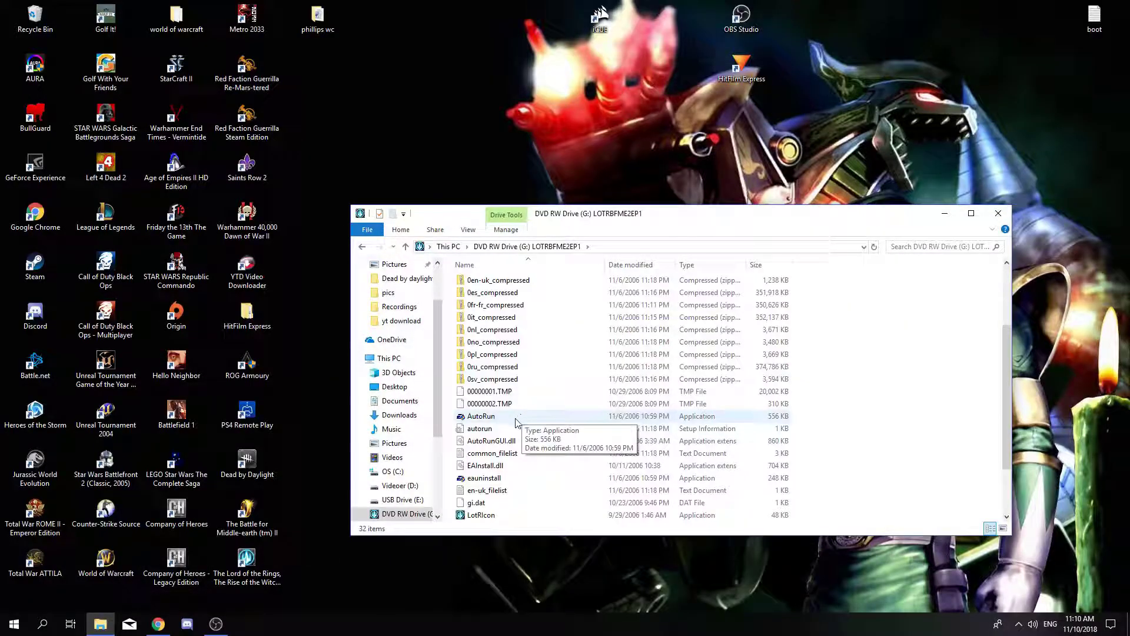
double_click(516, 417)
scroll(580, 374, "down", 2)
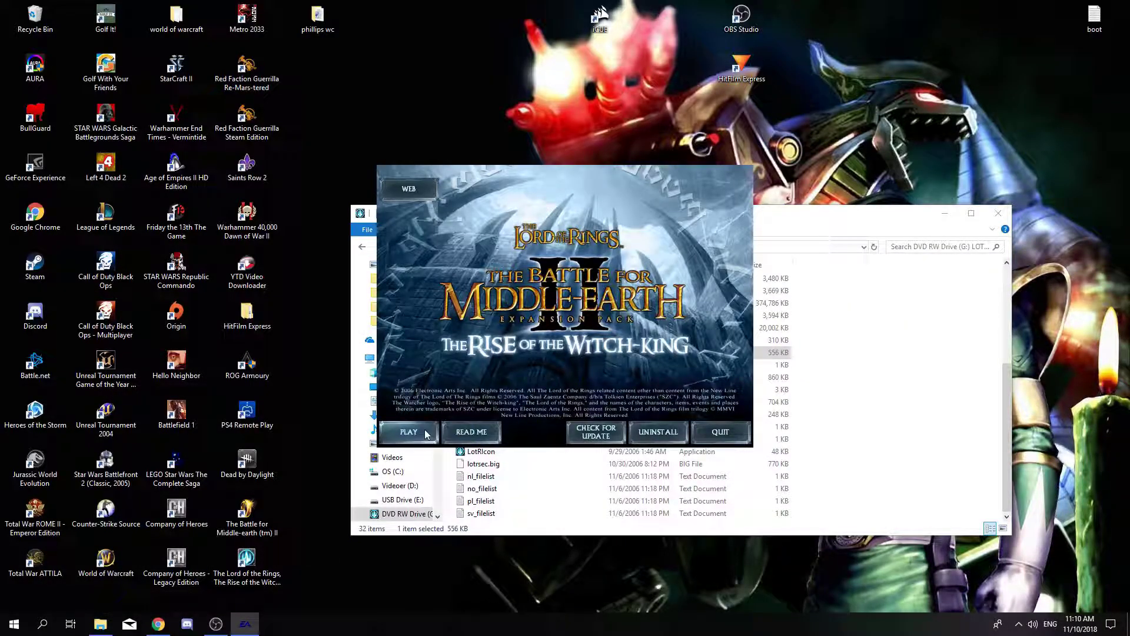
left_click(426, 434)
left_click(996, 215)
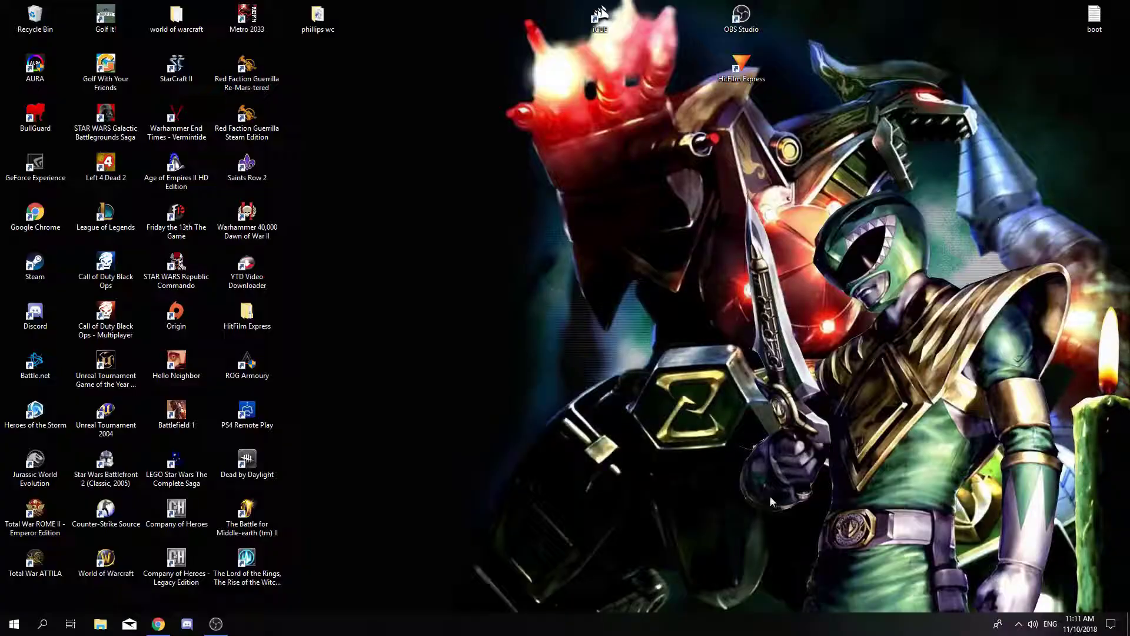
double_click(254, 561)
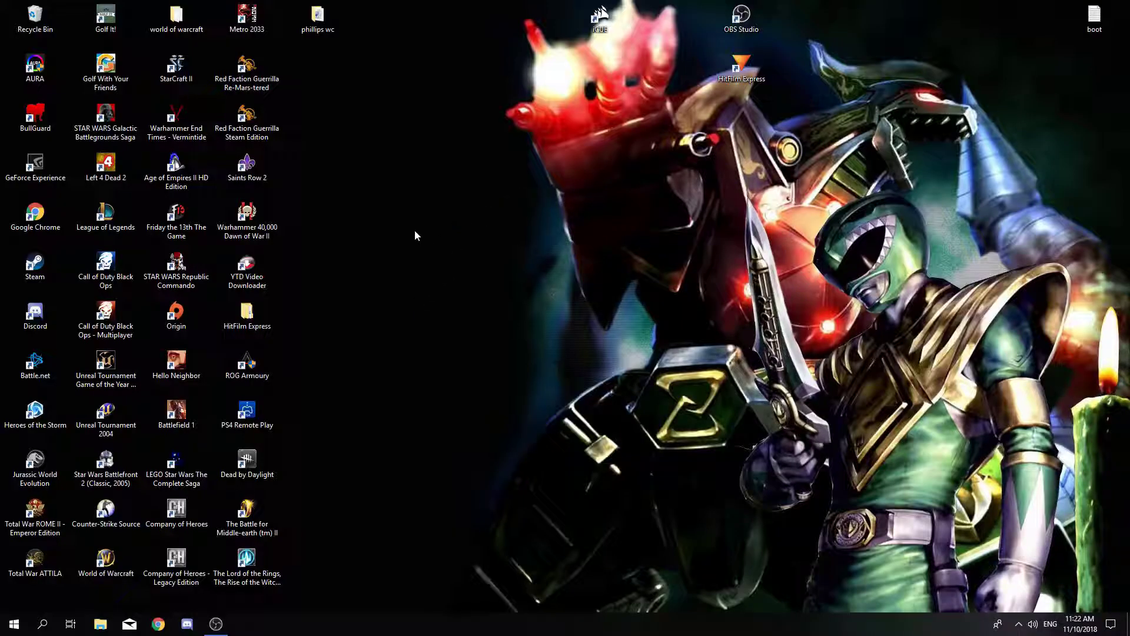
- Turn off "Hide extensions for known file types" in File Explorer Options and apply the change
left_click(42, 624)
type("folde")
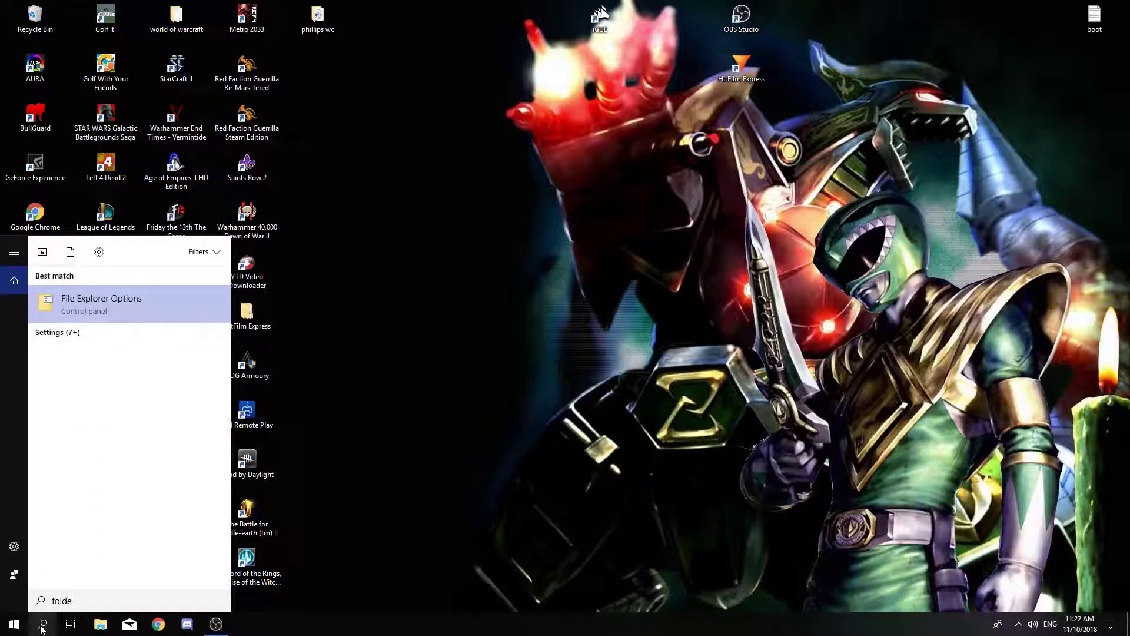
type("r")
left_click(100, 304)
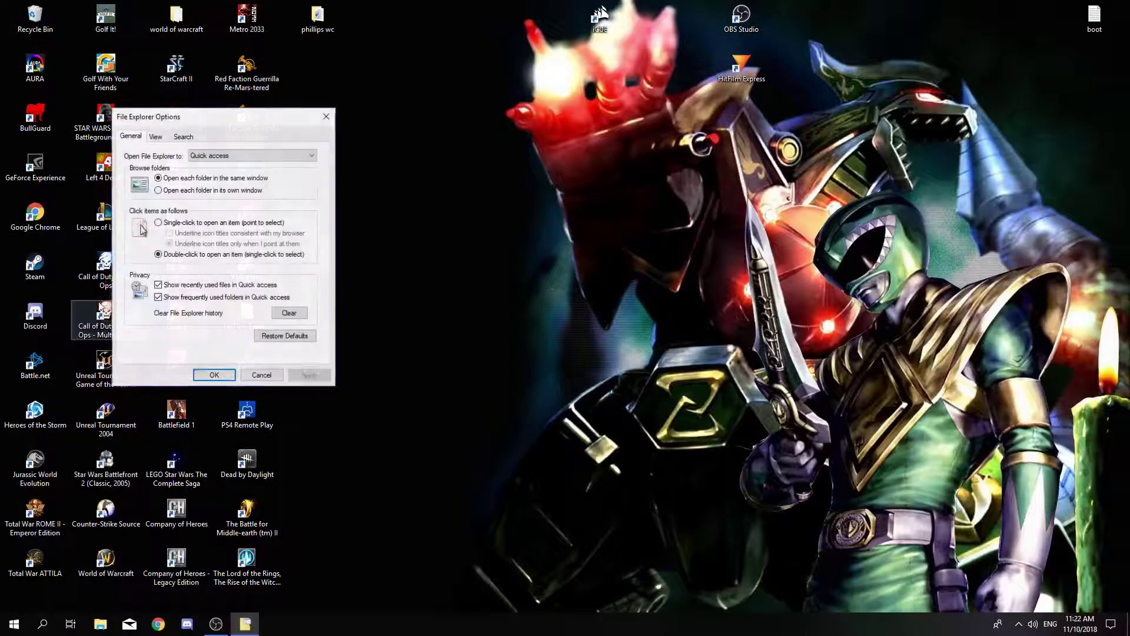
left_click_drag(278, 96, 465, 62)
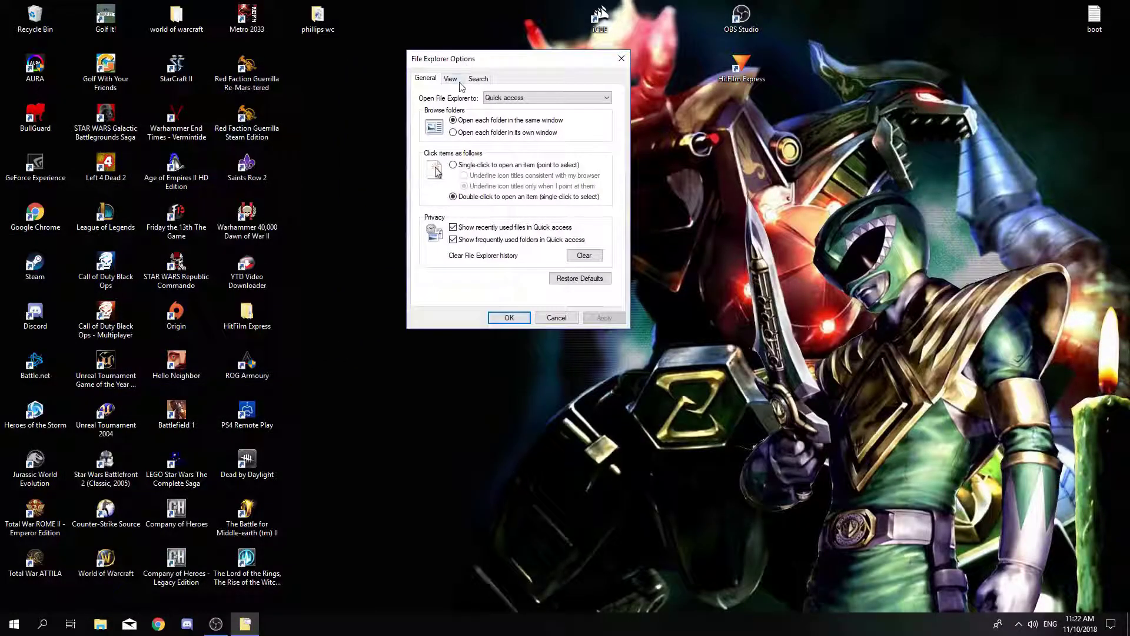
left_click(451, 79)
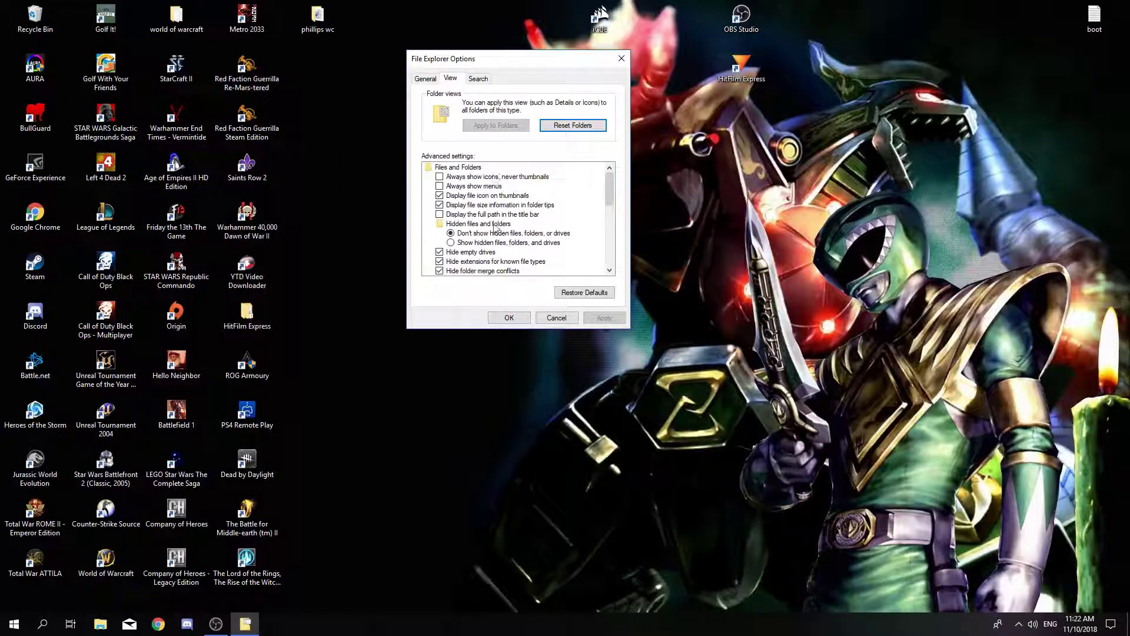
scroll(496, 221, "down", 1)
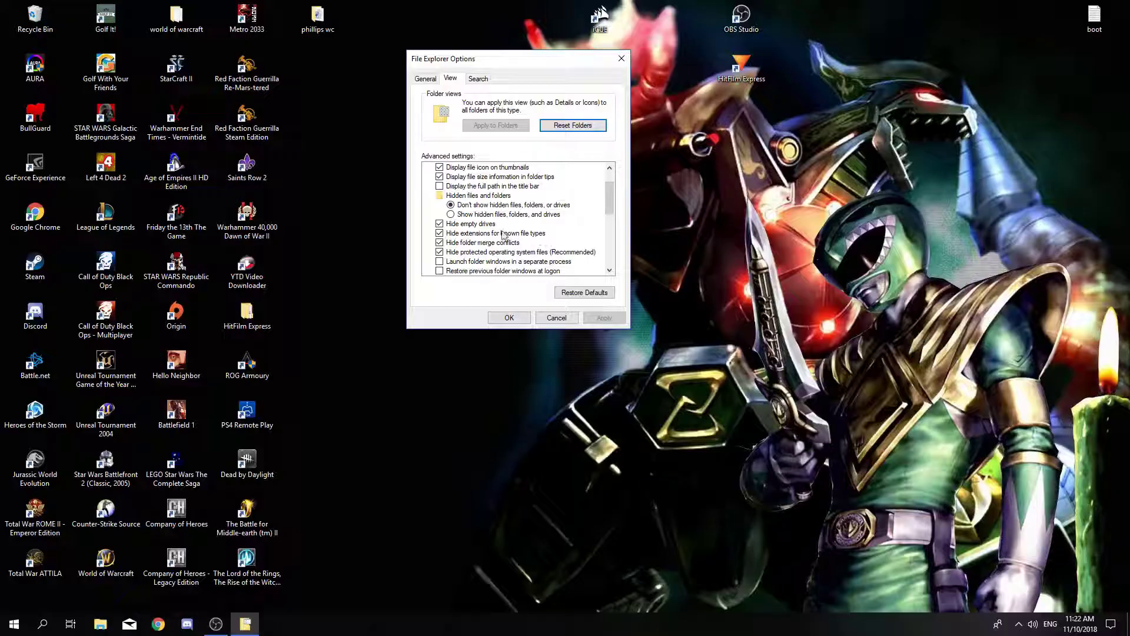
left_click(440, 233)
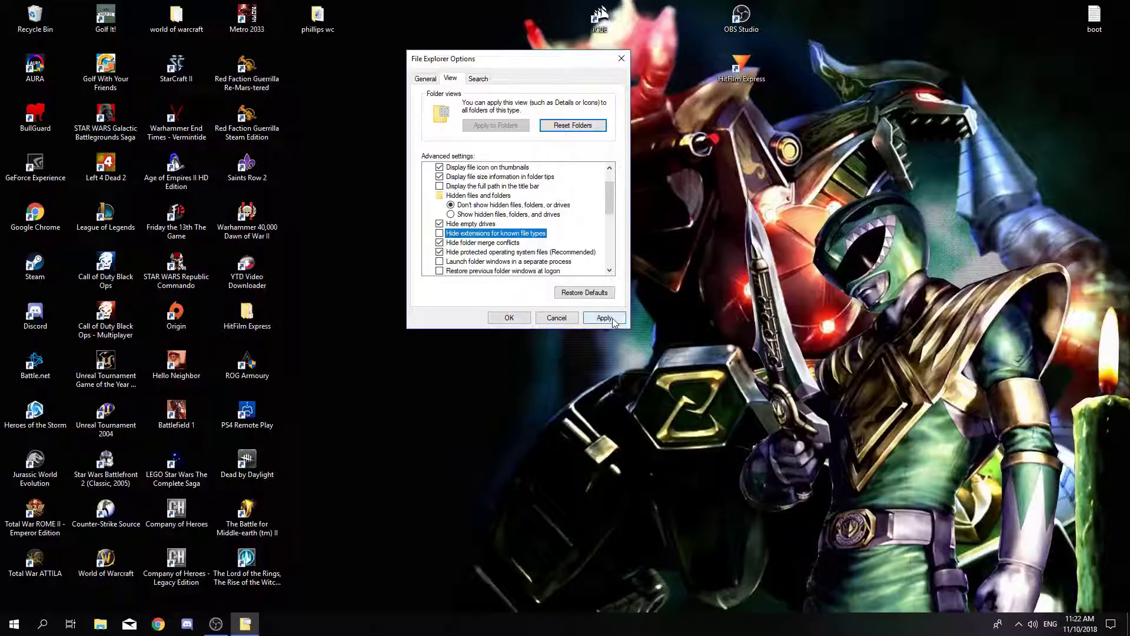
left_click(612, 321)
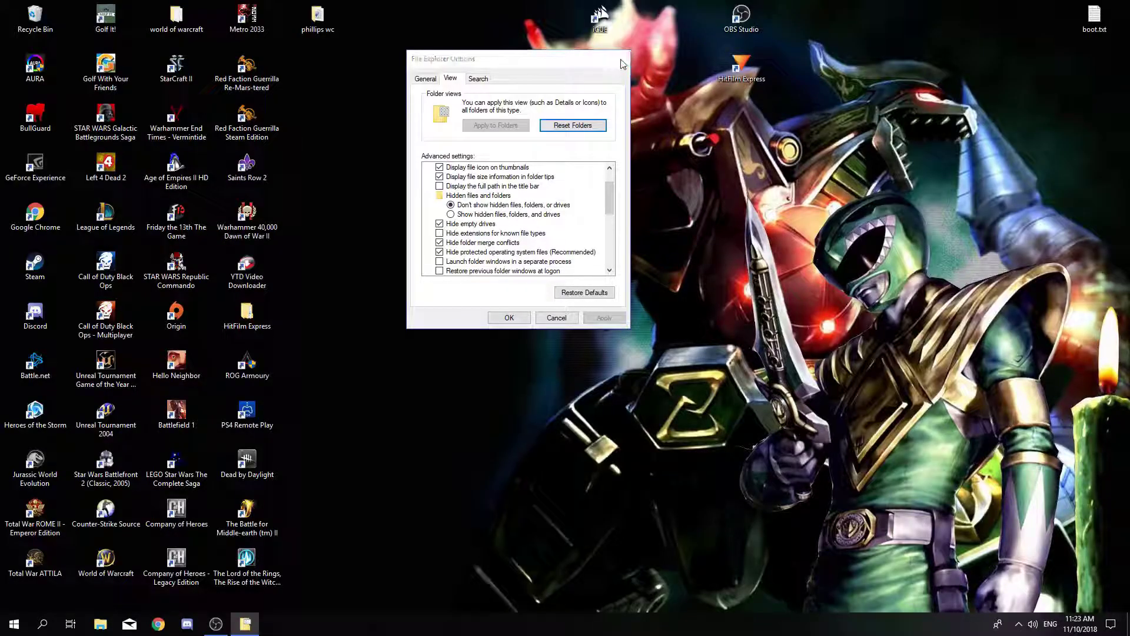
left_click(621, 59)
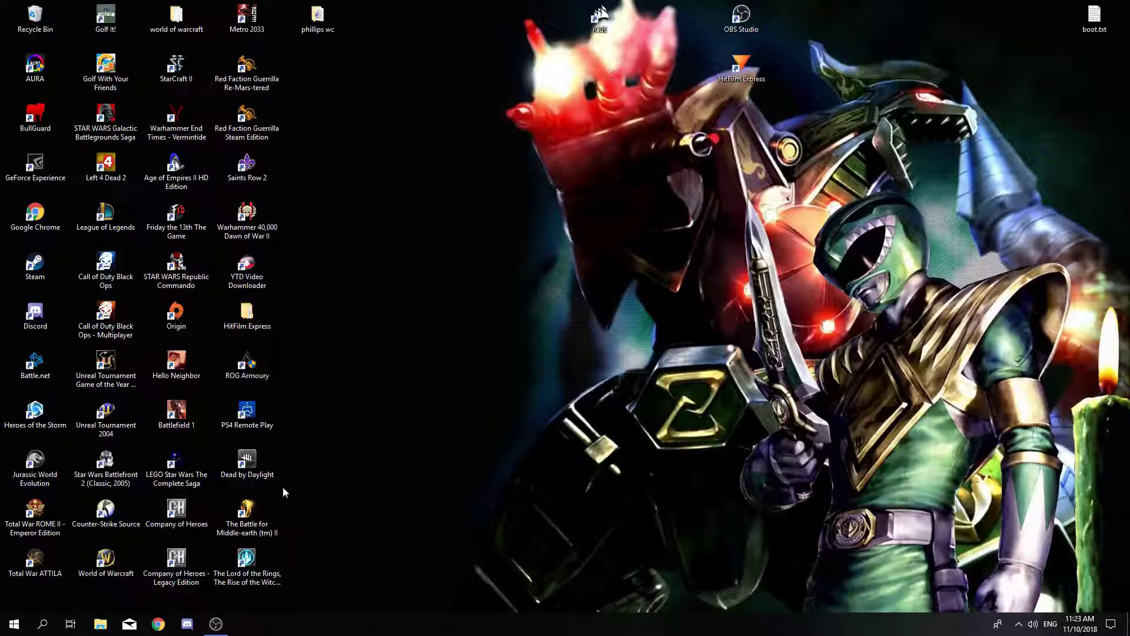
- Browse to the personal user profile folder inside Users on the OS (C:) drive
left_click(97, 625)
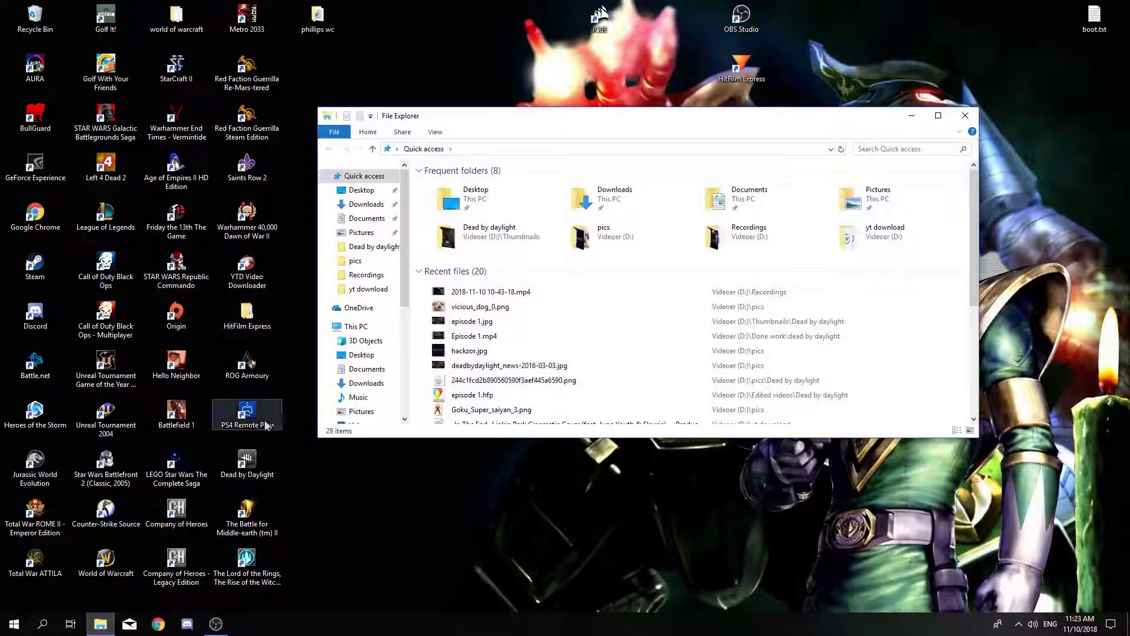
left_click(340, 328)
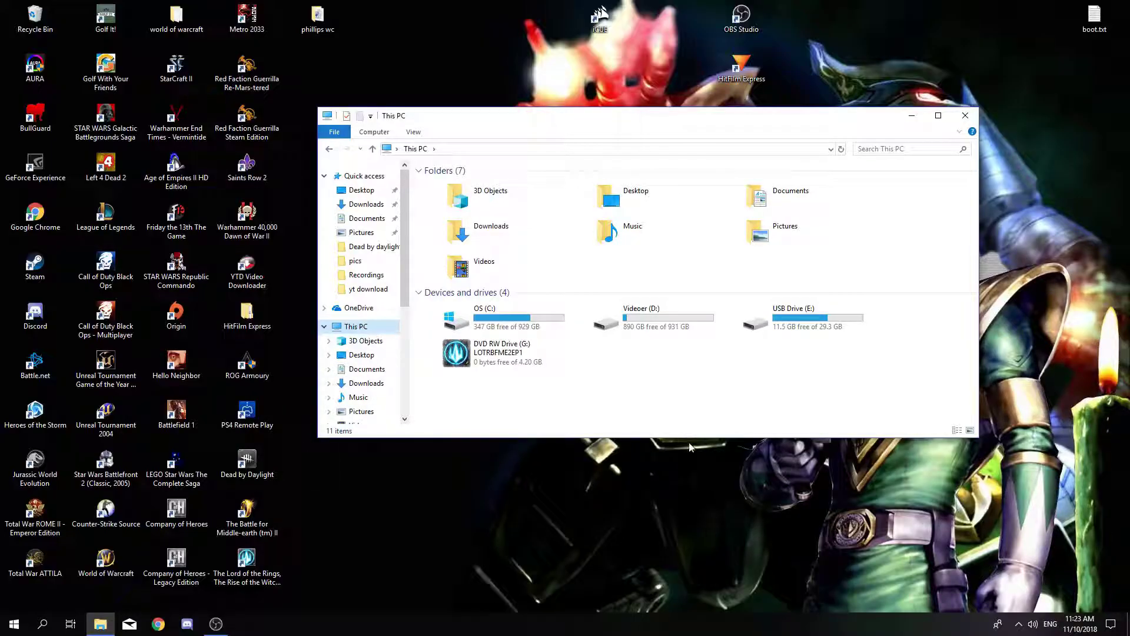
double_click(513, 324)
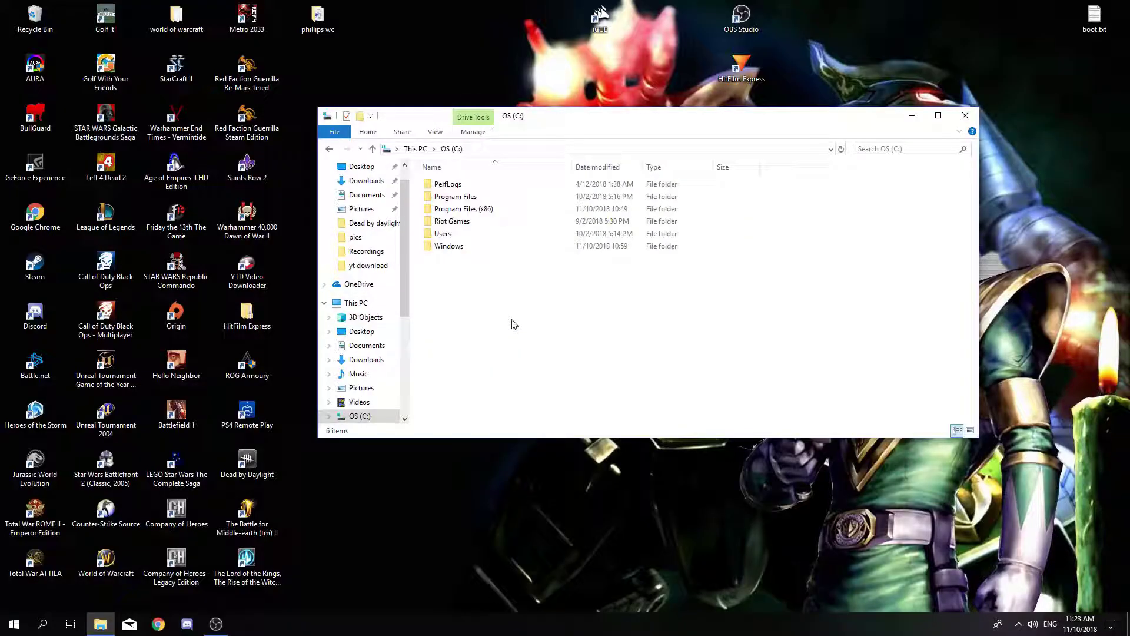
double_click(447, 234)
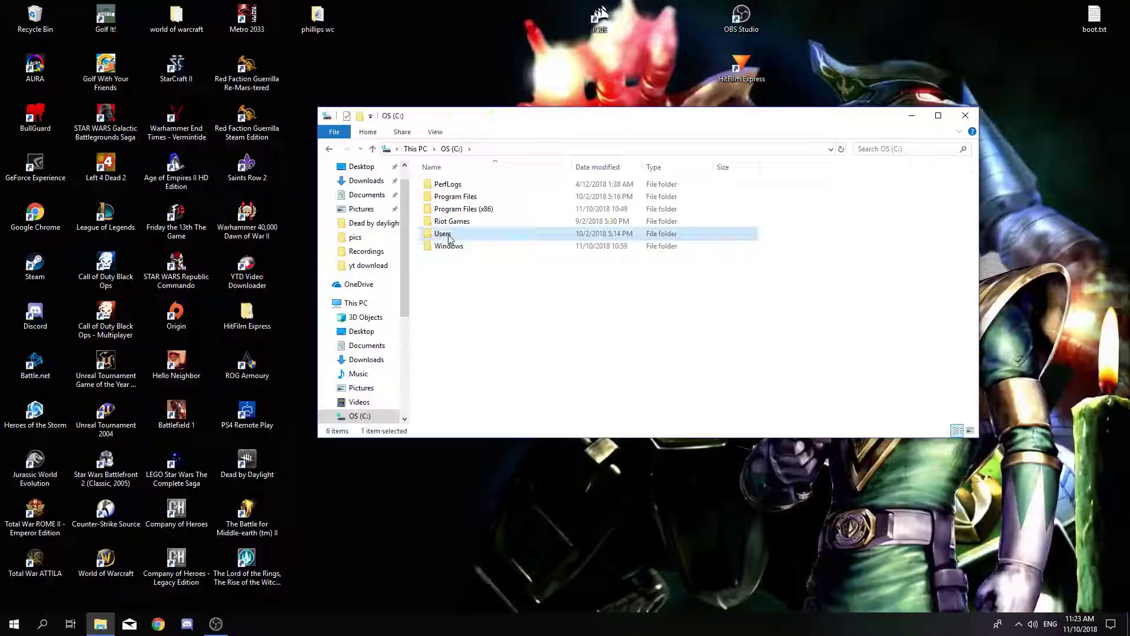
double_click(450, 199)
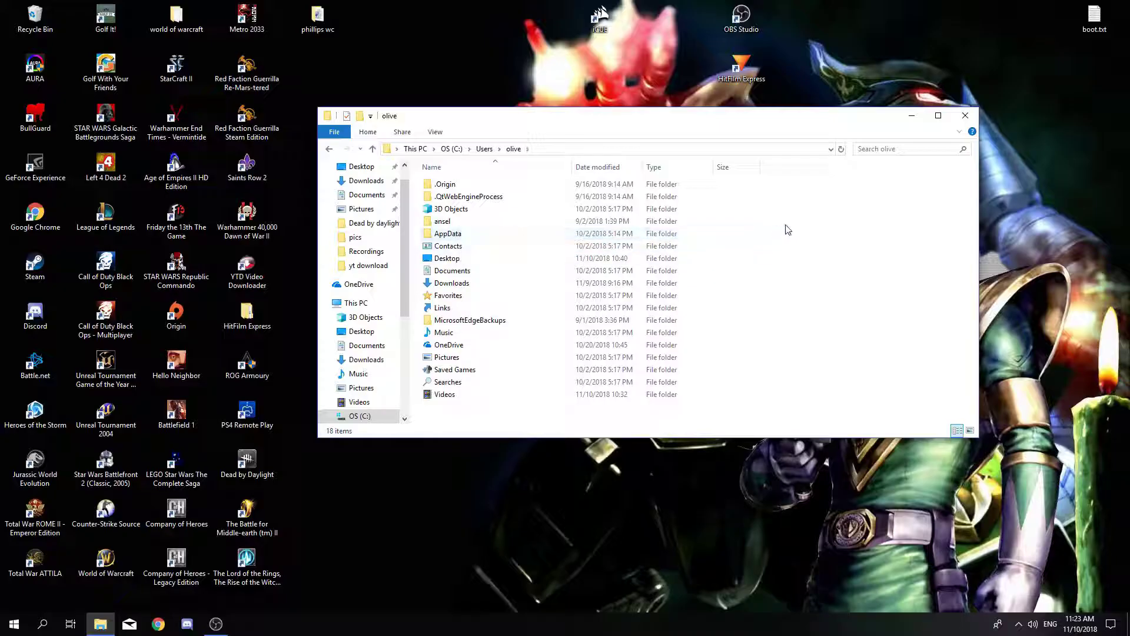
- Set the Hidden attribute on the user profile folder, applying it to all subfolders and files
right_click(799, 243)
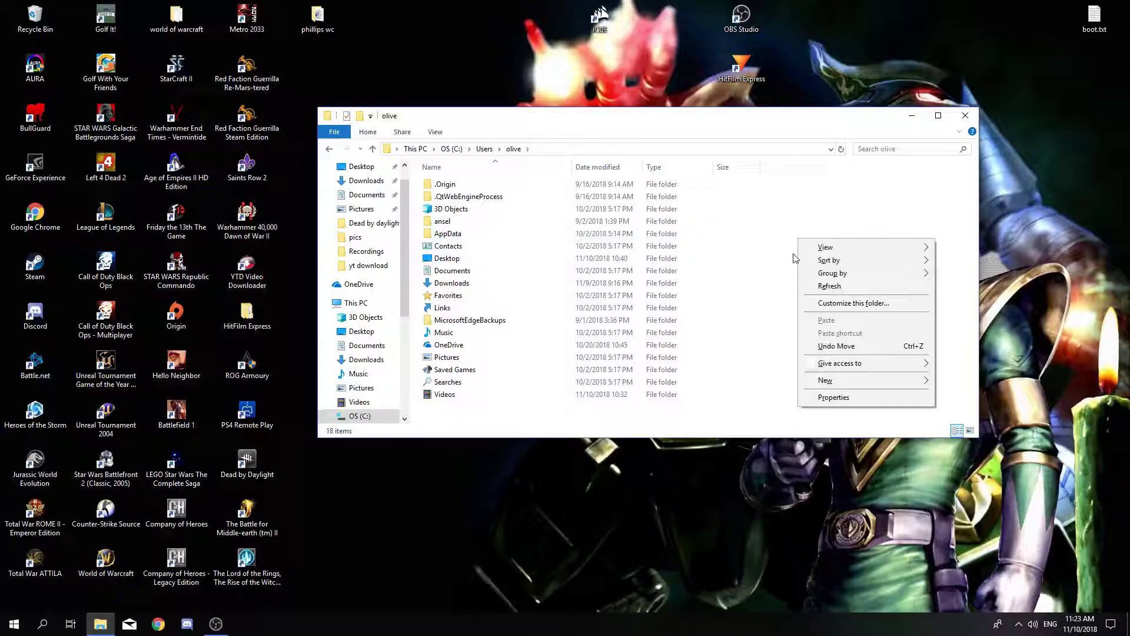
left_click(823, 396)
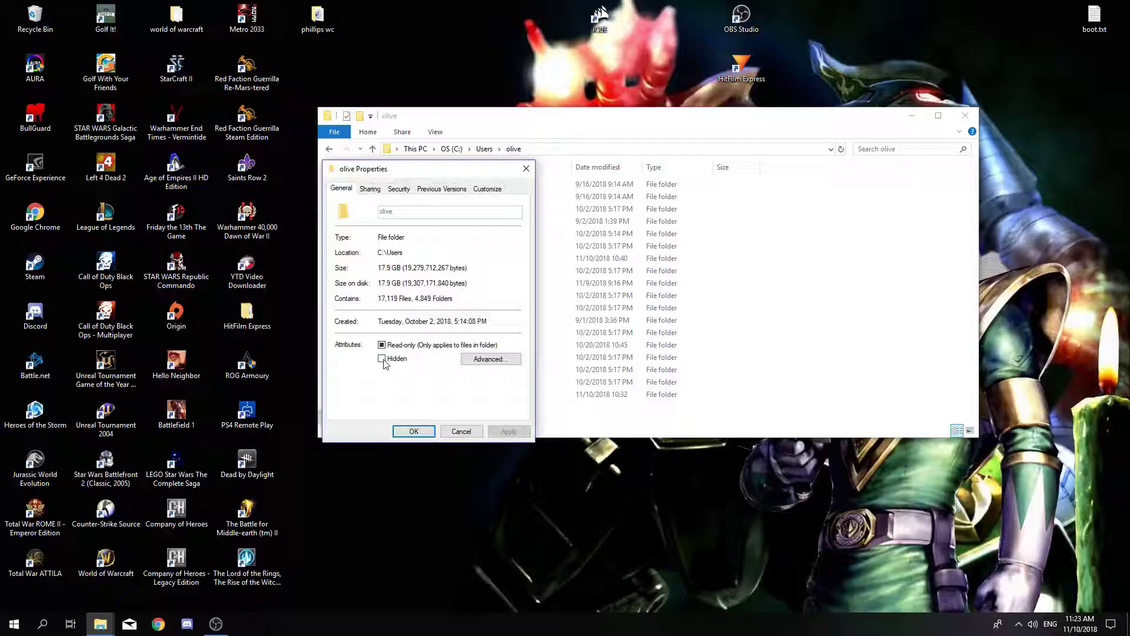
left_click(383, 360)
left_click(507, 433)
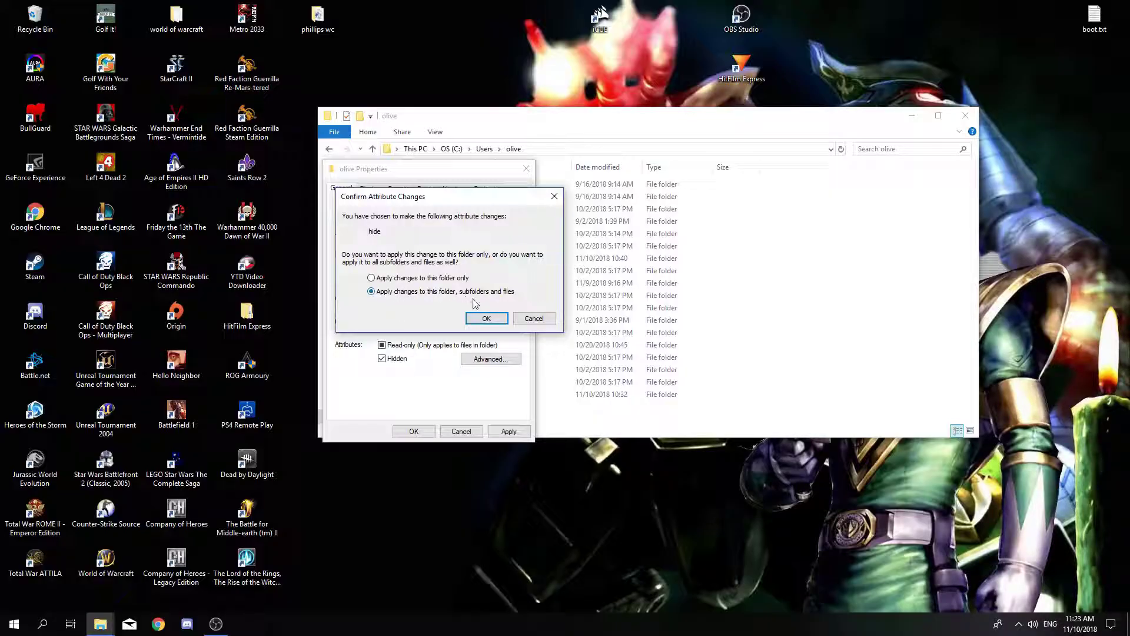
left_click(487, 318)
left_click(587, 330)
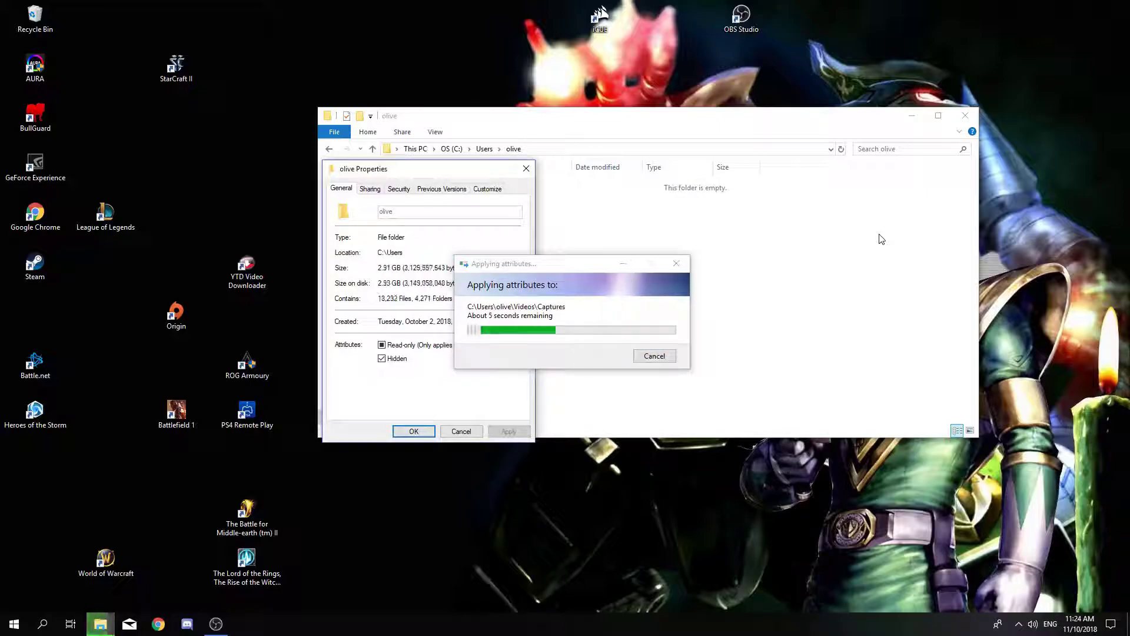
- Clear the Hidden attribute on the user profile folder, its subfolders and files, and close its properties
left_click_drag(439, 173, 427, 148)
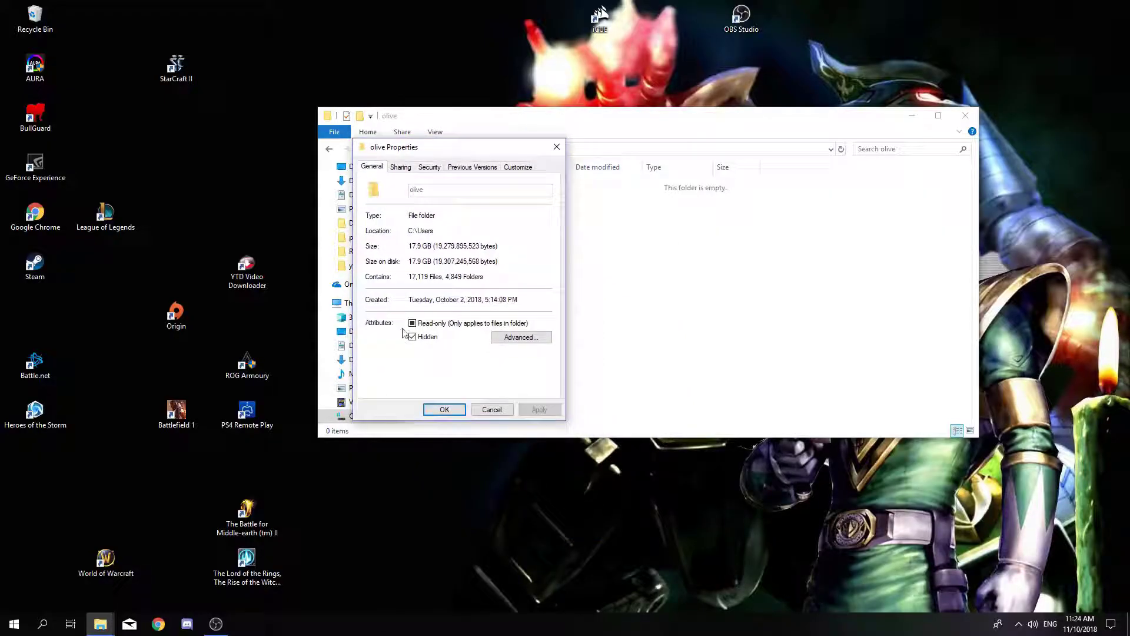
left_click(415, 339)
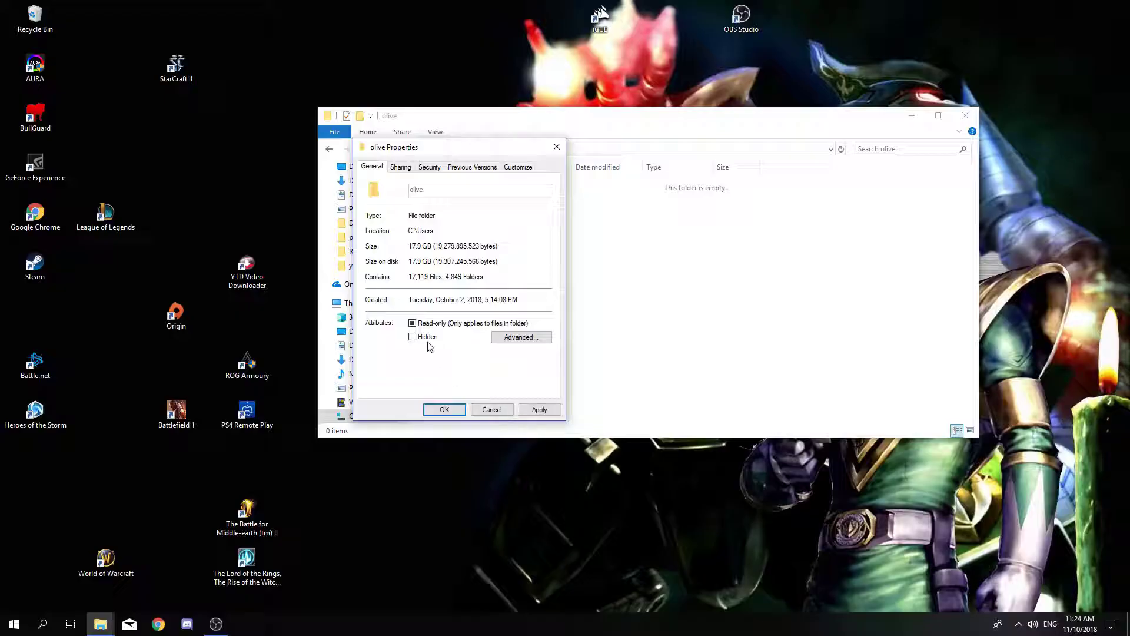
left_click(537, 410)
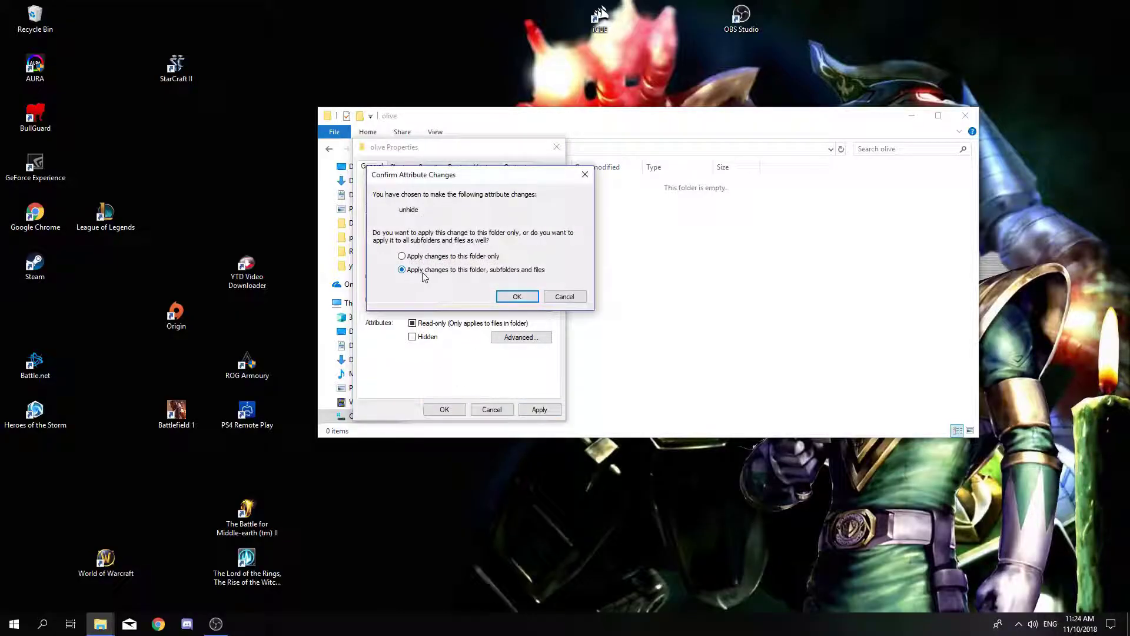
left_click(523, 300)
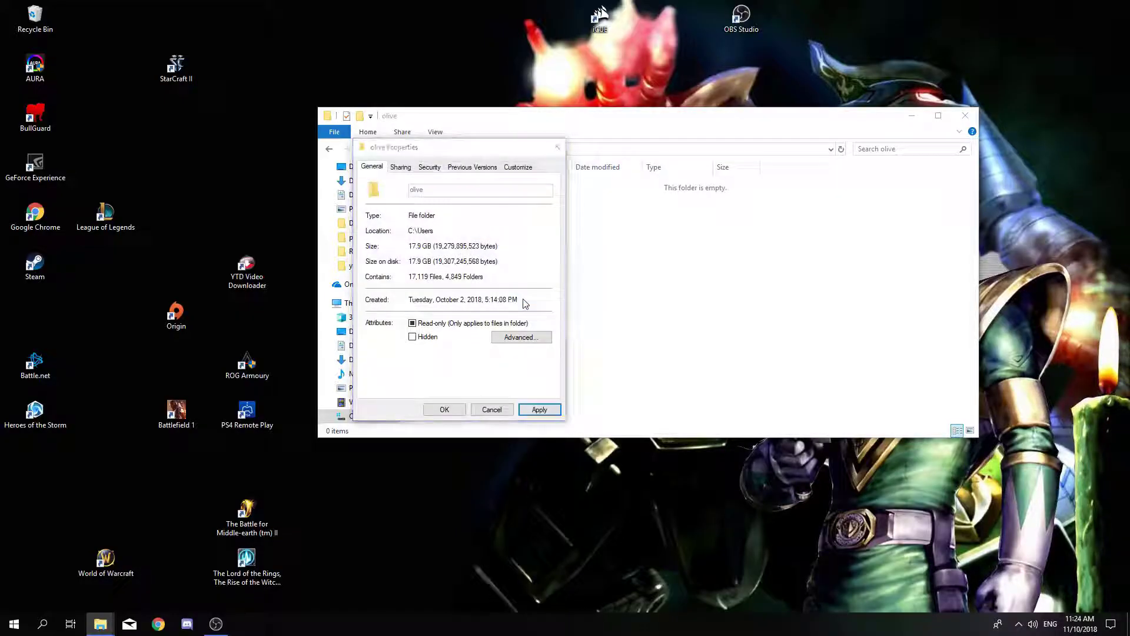
left_click(588, 332)
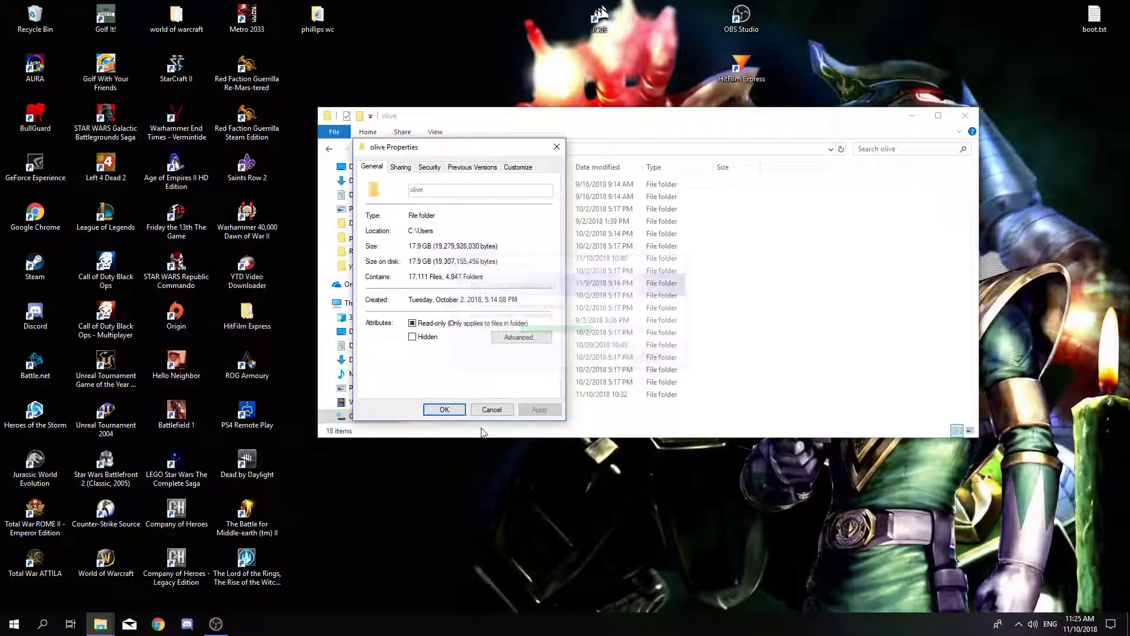
left_click(444, 409)
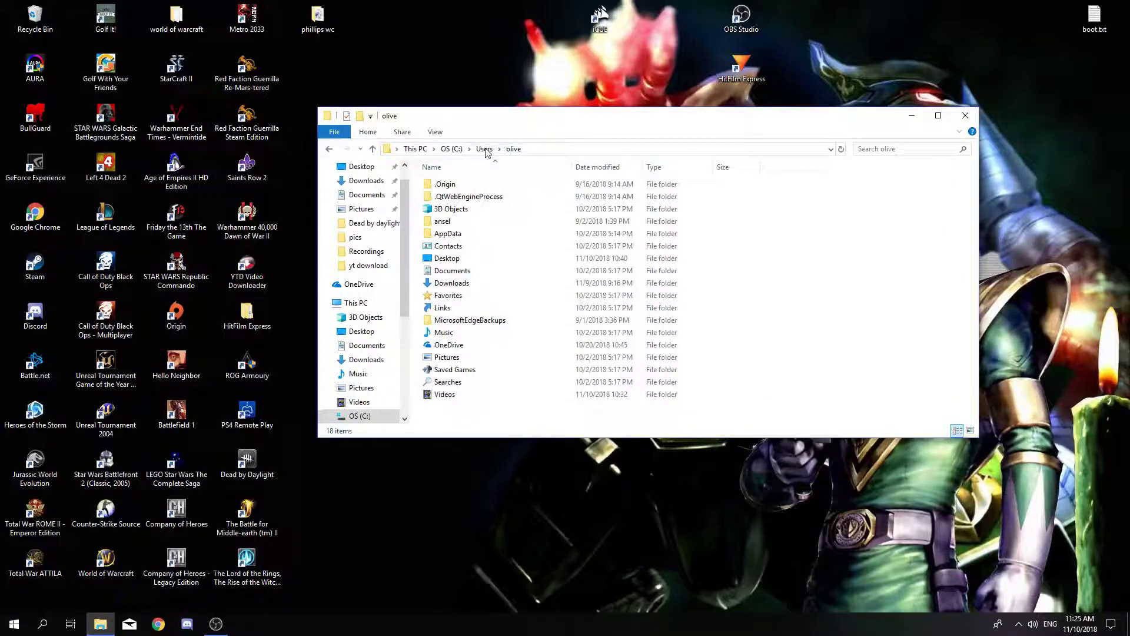
- Open the "My The Lord of the Rings, The Rise of the Witch-king Files" folder inside AppData\Roaming
left_click(461, 235)
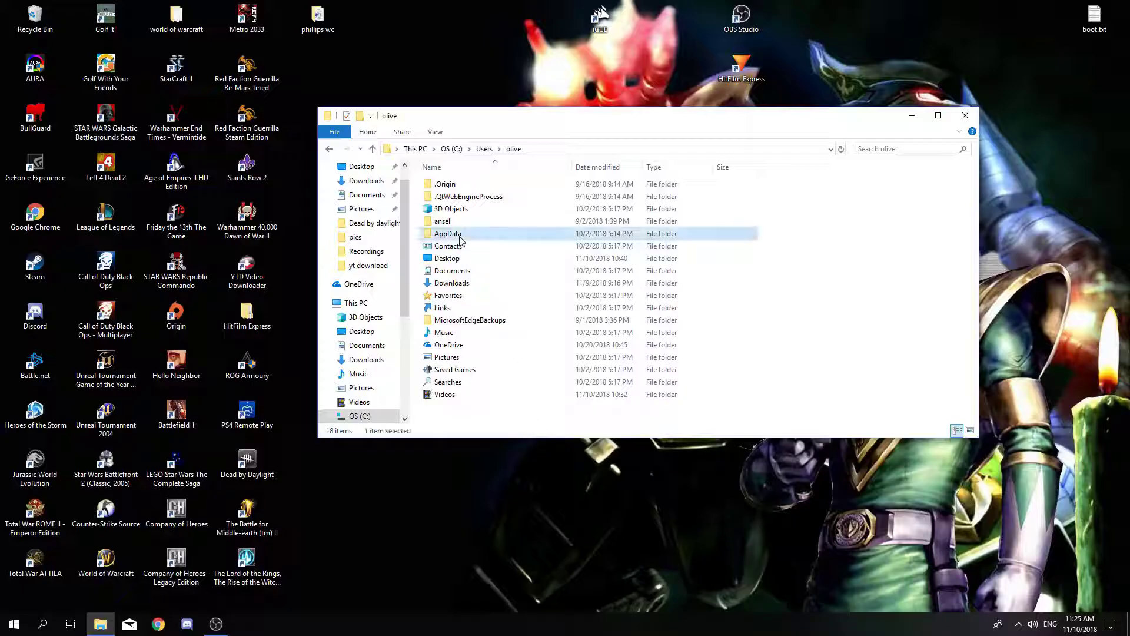
double_click(460, 237)
double_click(468, 212)
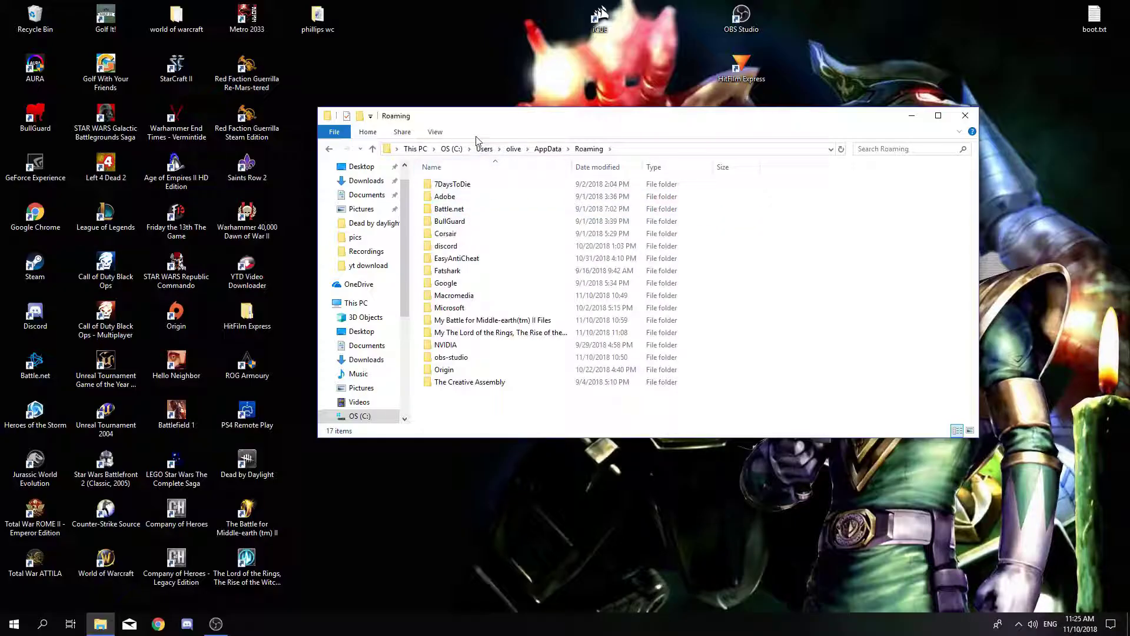
double_click(508, 334)
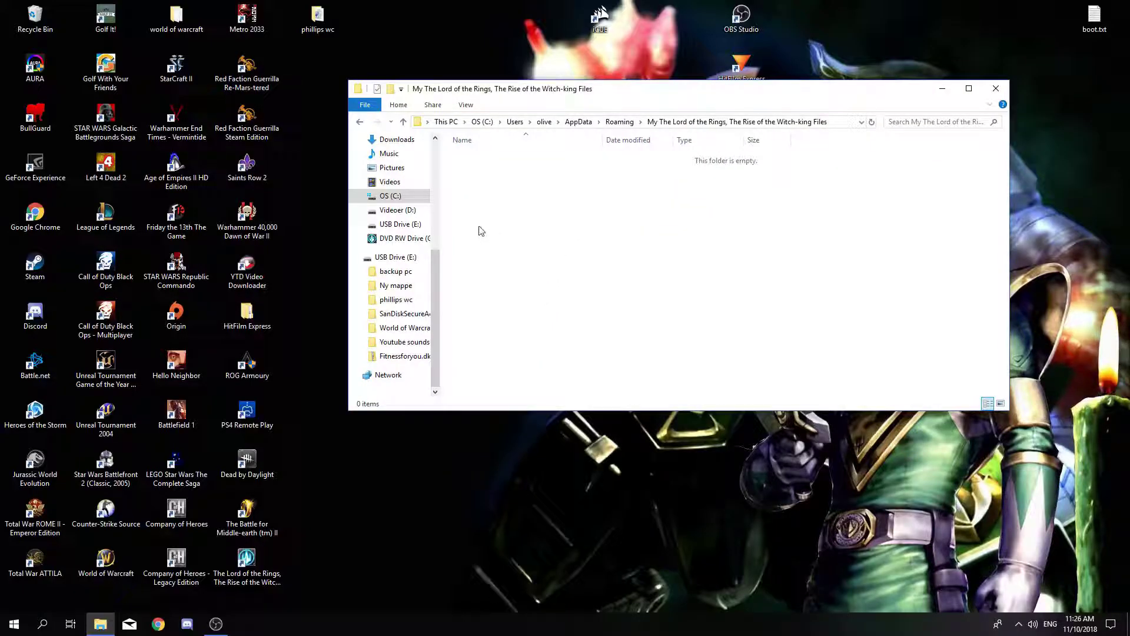
- Create a new text document in the Witch-king files folder and name it Options.ini, accepting the extension change
right_click(514, 191)
mouse_move(537, 330)
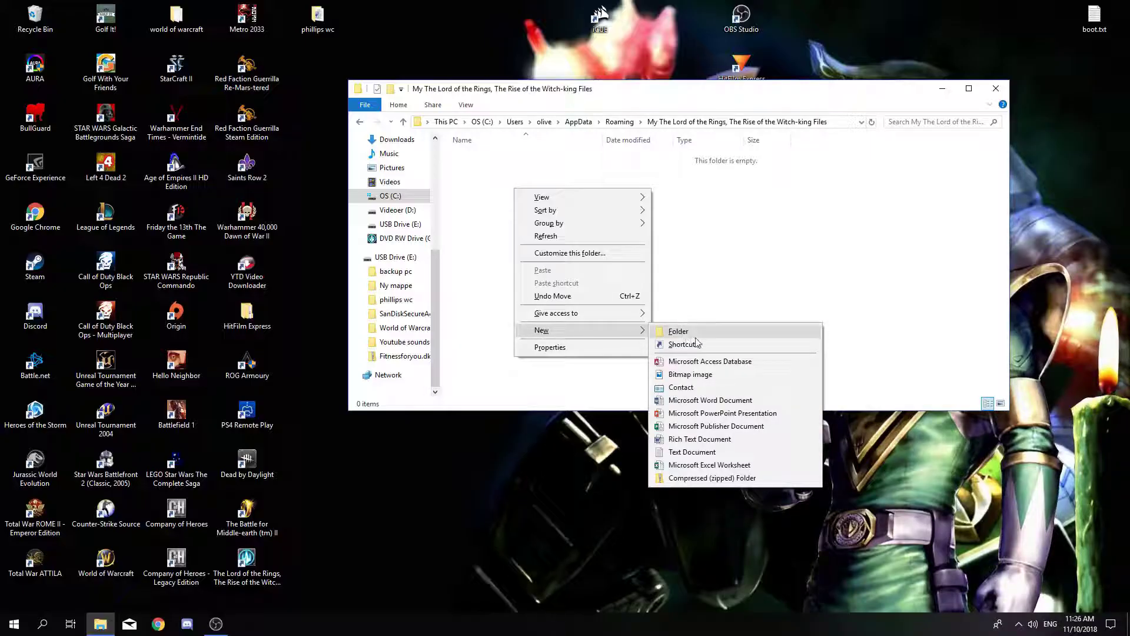
left_click(693, 451)
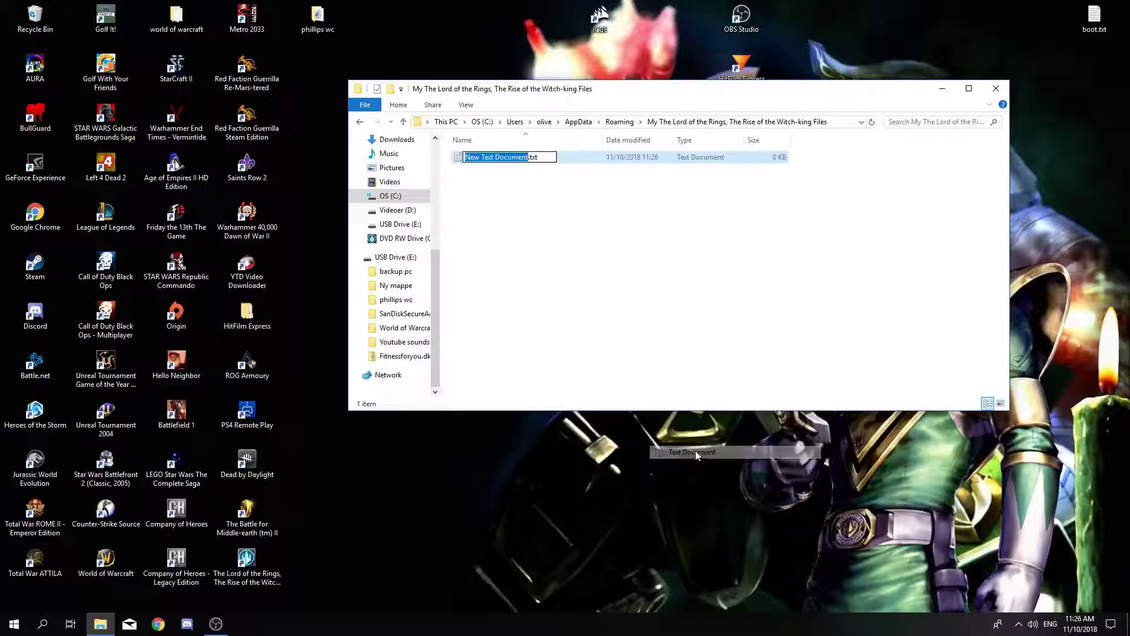
type("Options")
key("Delete")
key("Delete")
key("Delete")
key("Delete")
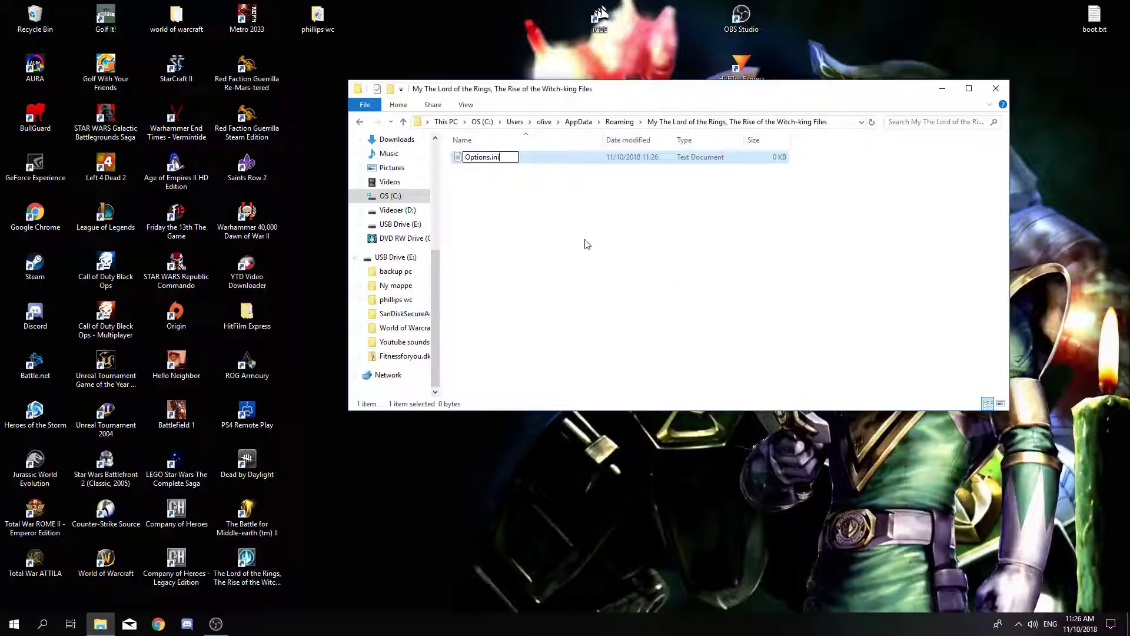
key("Return")
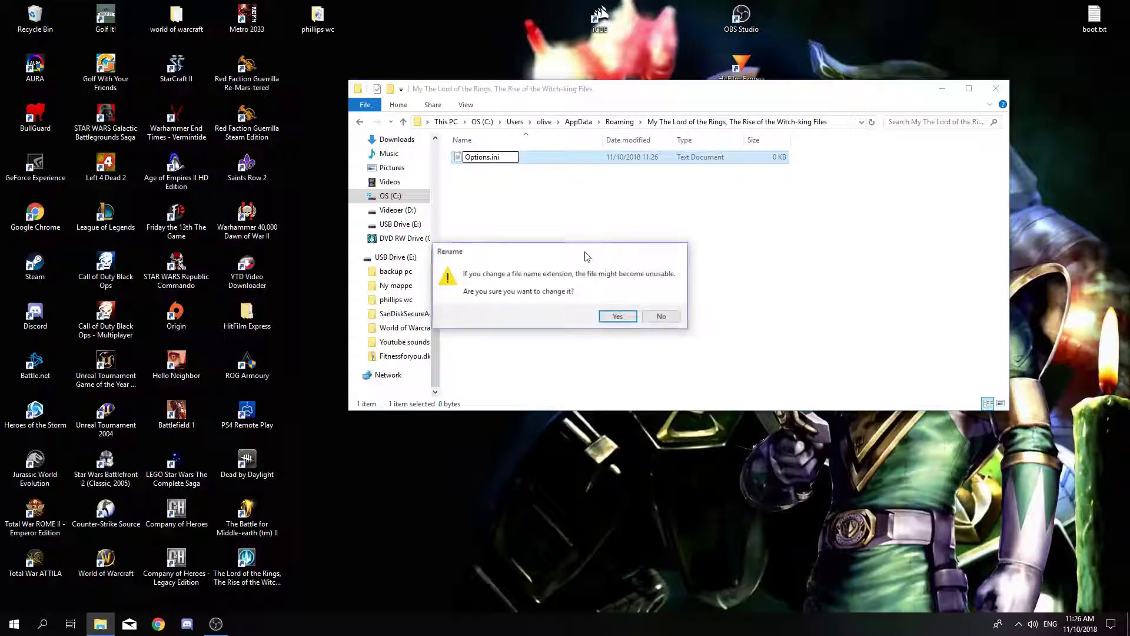
left_click(616, 318)
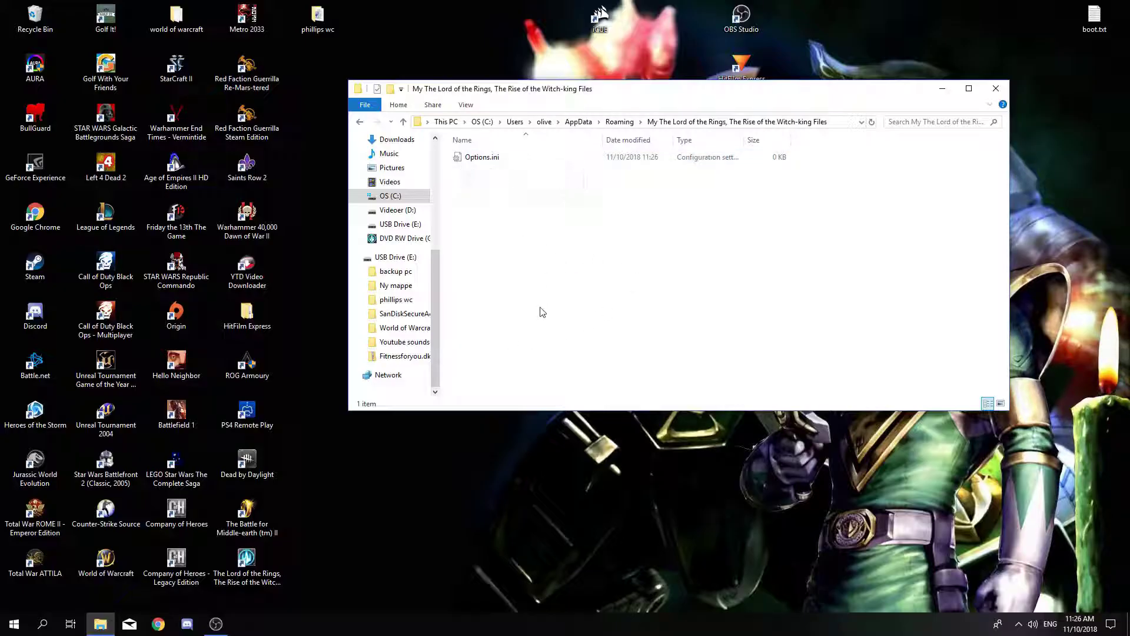
- Check the "Hide extensions for known file types" setting in File Explorer Options and close the dialog without changes
left_click(42, 627)
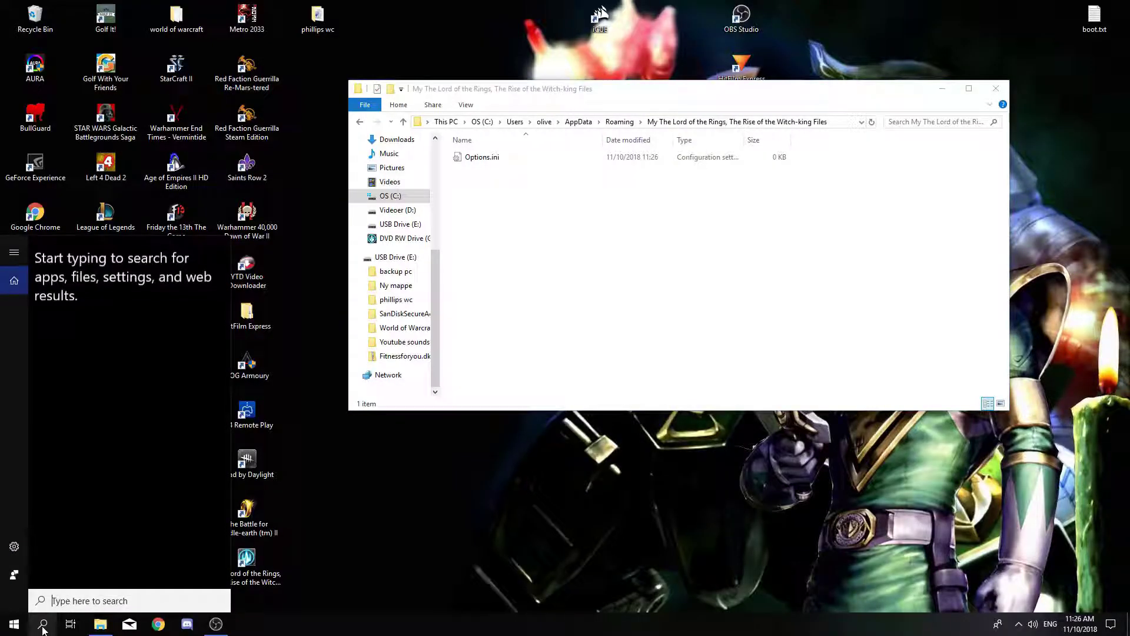
type("folder")
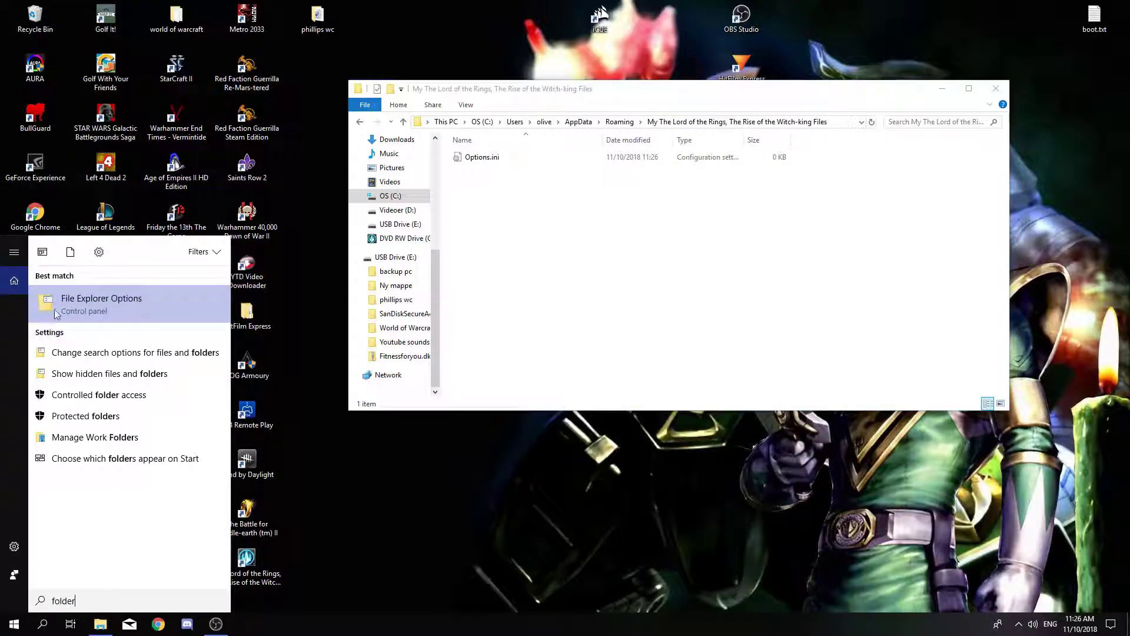
left_click(57, 313)
left_click(186, 167)
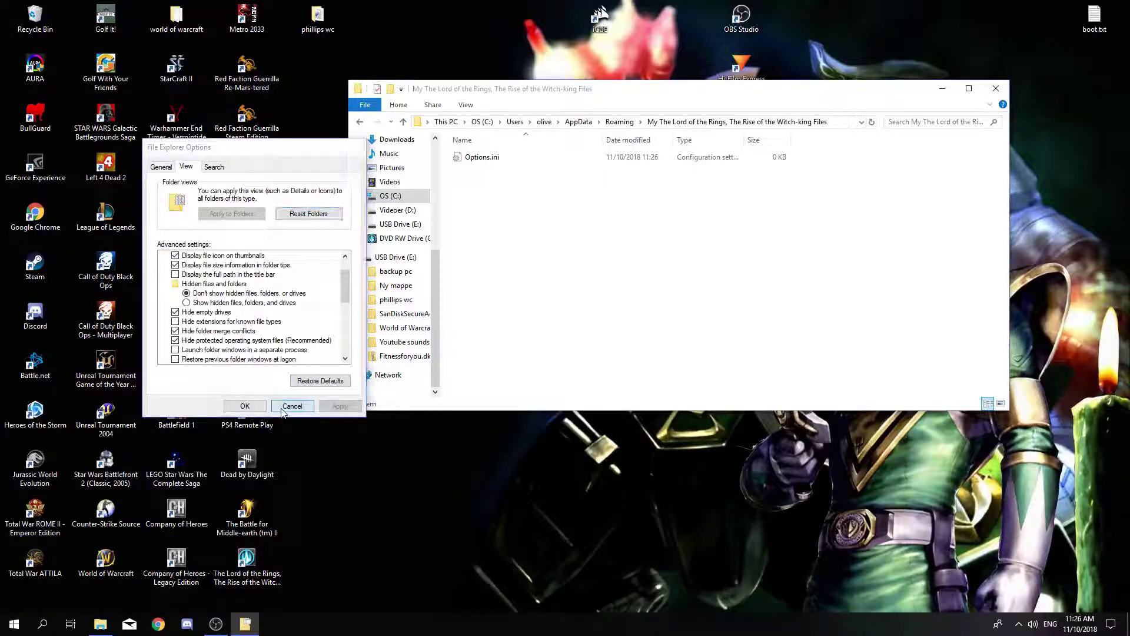
left_click(283, 410)
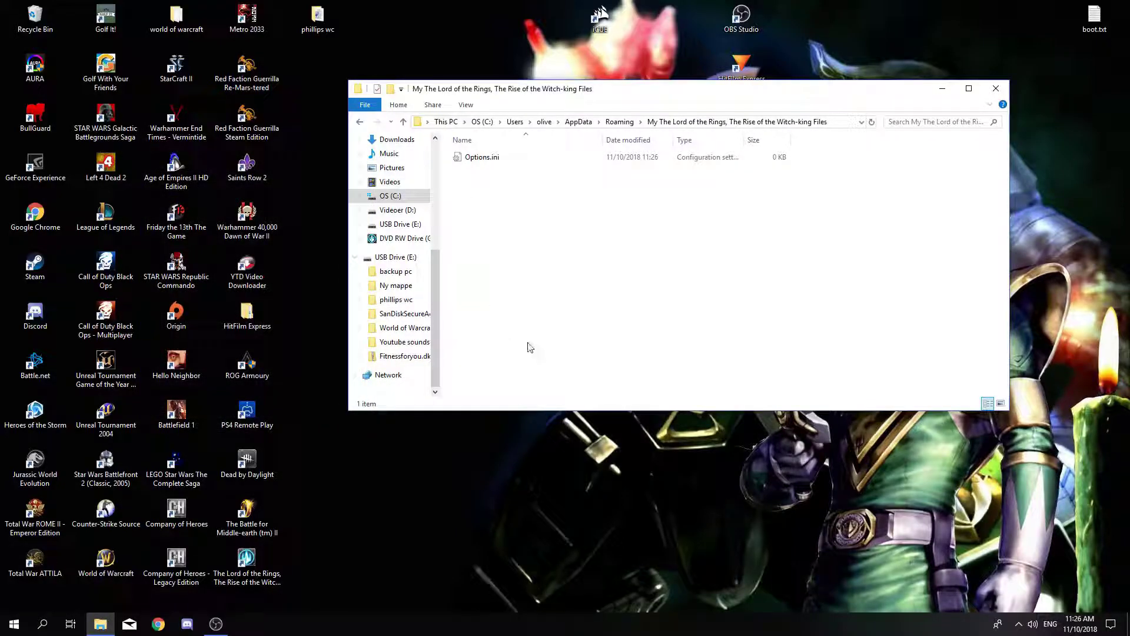
- Open Options.ini with Notepad and insert the game settings list, from AllHealthBars to VoiceVolume, with Resolution = 1920 1080
double_click(483, 158)
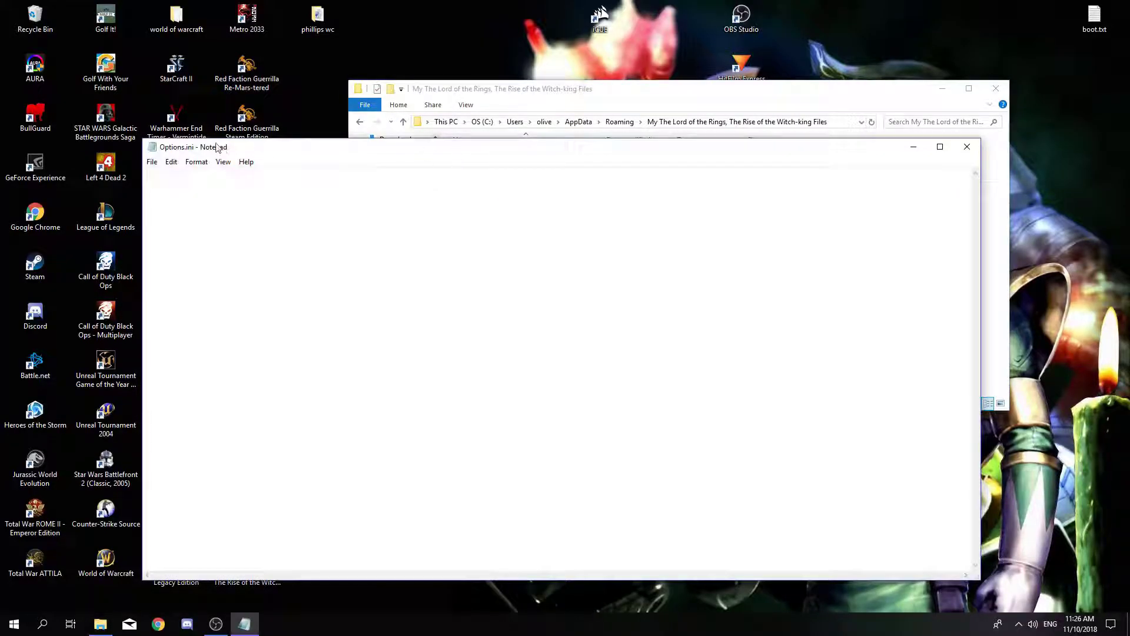
left_click(967, 147)
right_click(487, 155)
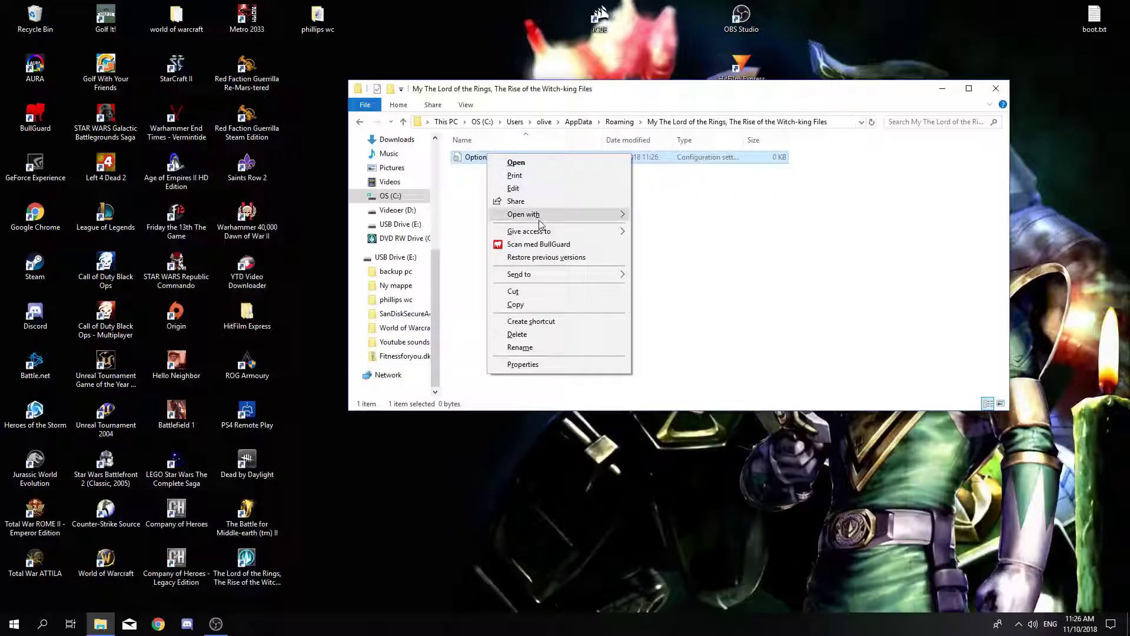
mouse_move(540, 219)
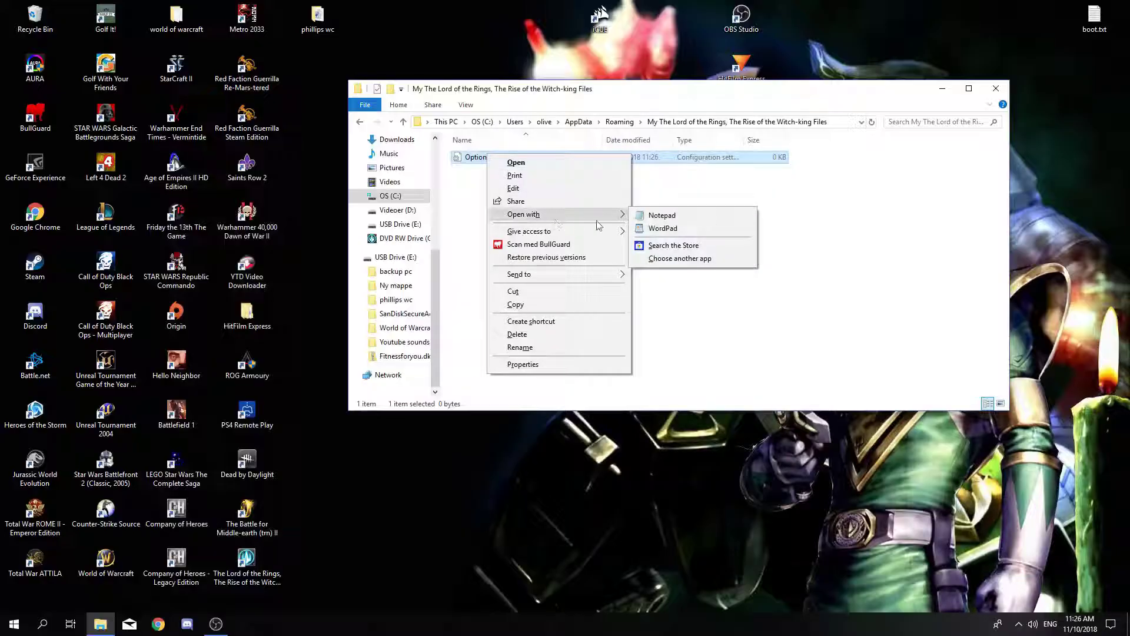
left_click(661, 215)
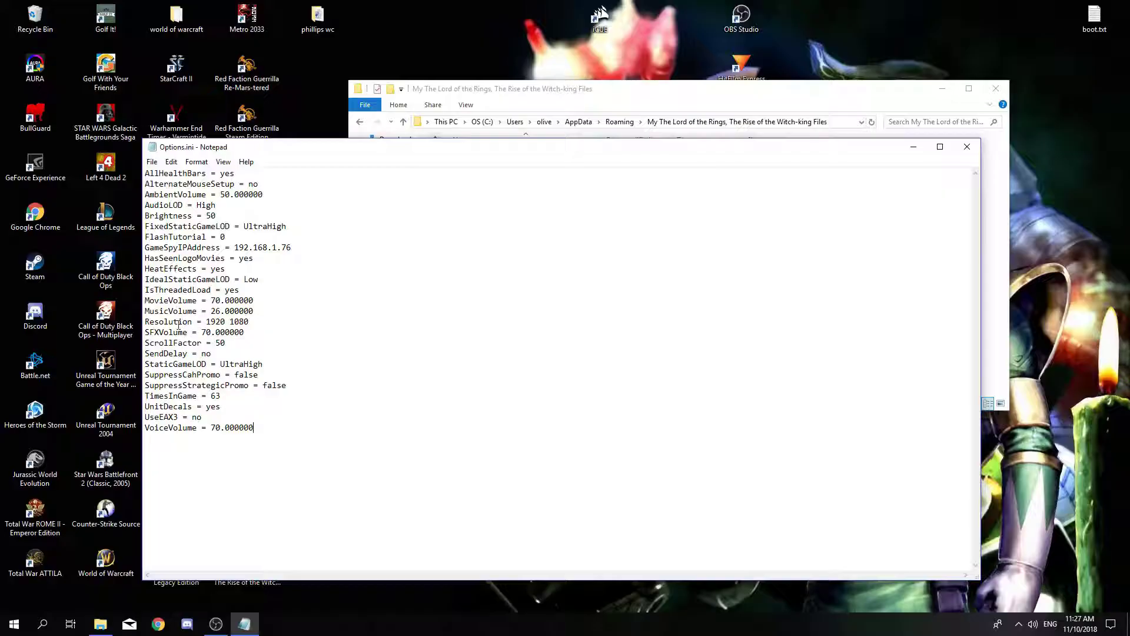
- Highlight the Resolution entry, save Options.ini and close the file
left_click_drag(147, 321, 196, 320)
left_click(151, 163)
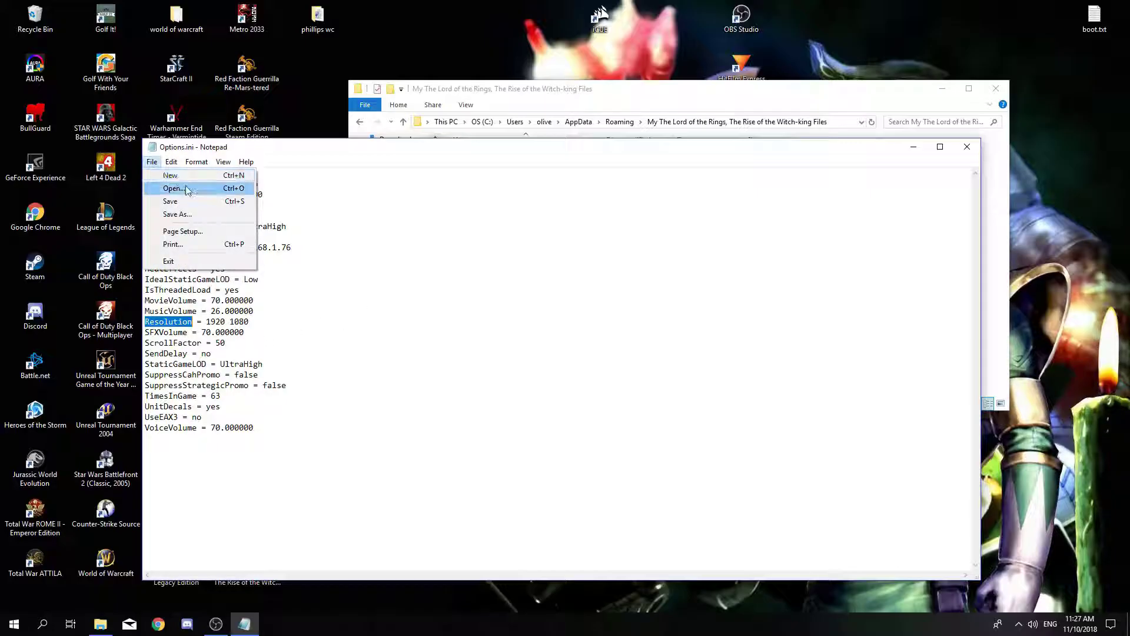
left_click(172, 201)
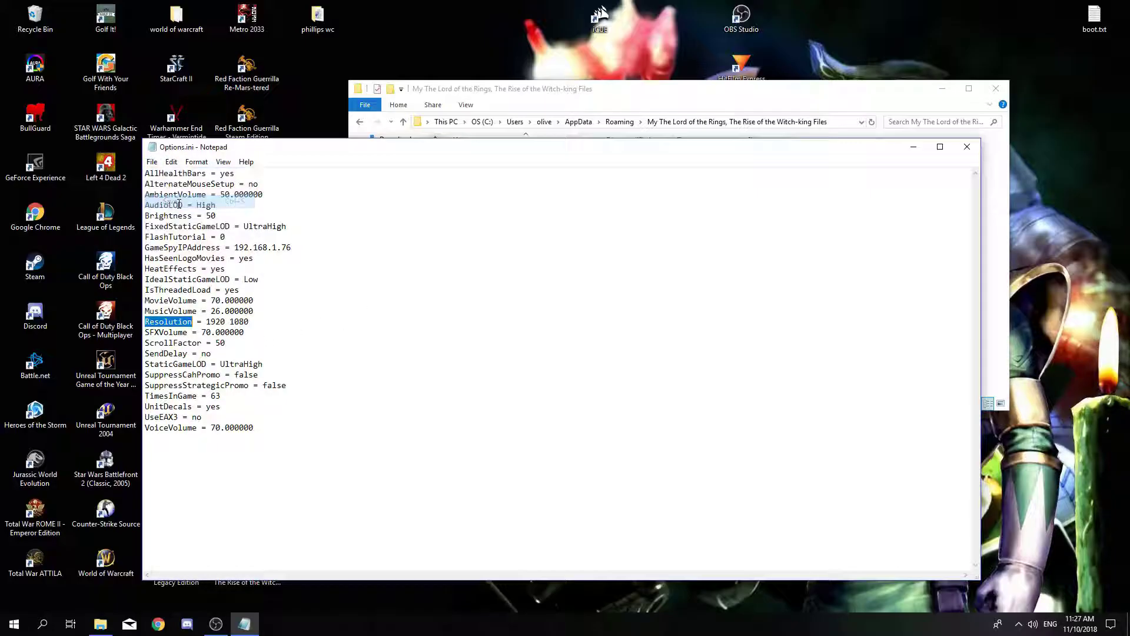
left_click(968, 147)
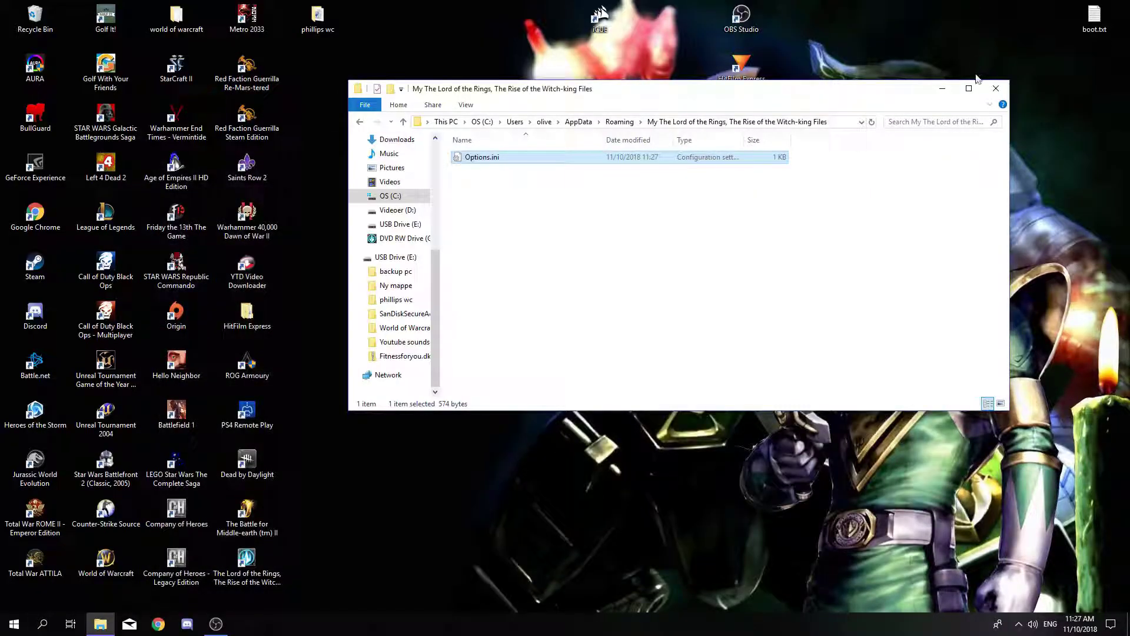
- Close the folder window and launch The Rise of the Witch-king from its desktop shortcut
left_click(995, 88)
left_click(250, 566)
double_click(249, 563)
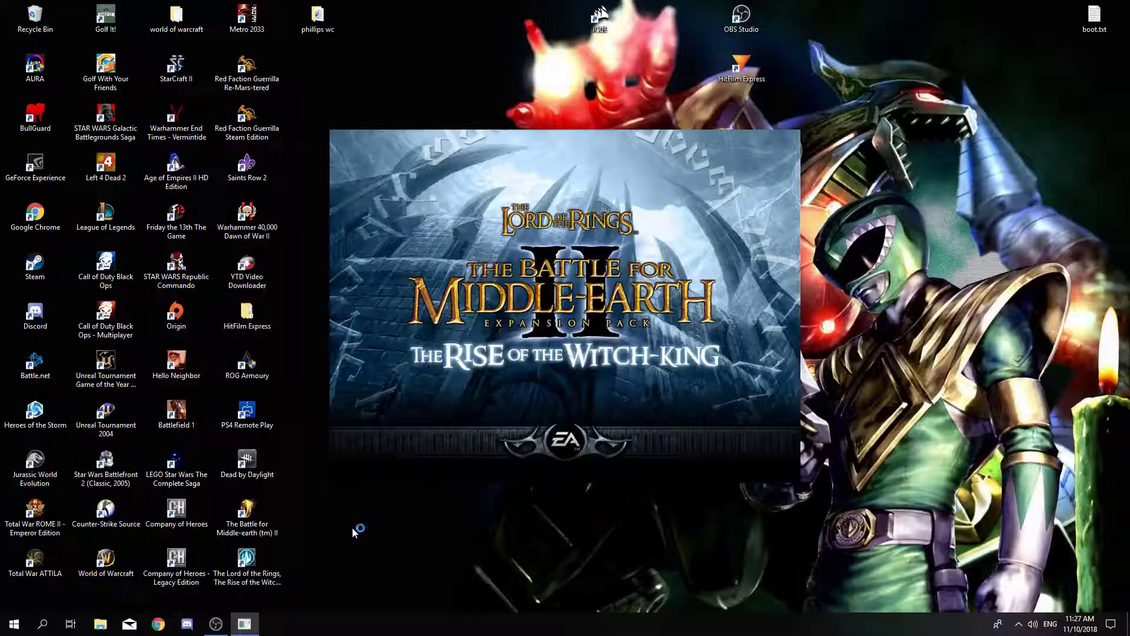
left_click(257, 559)
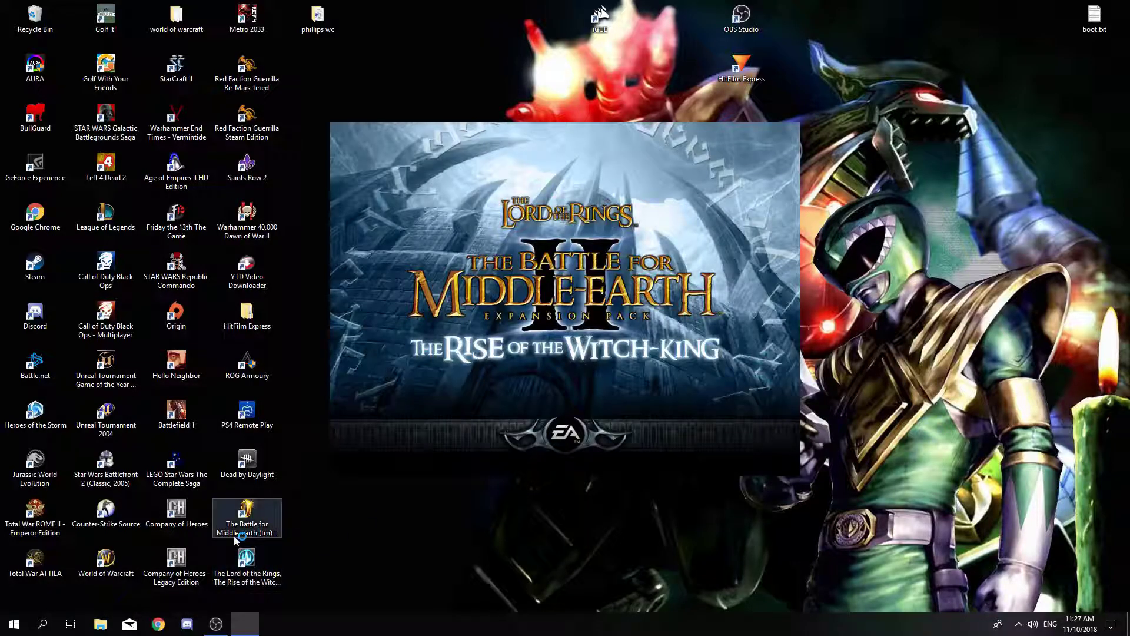